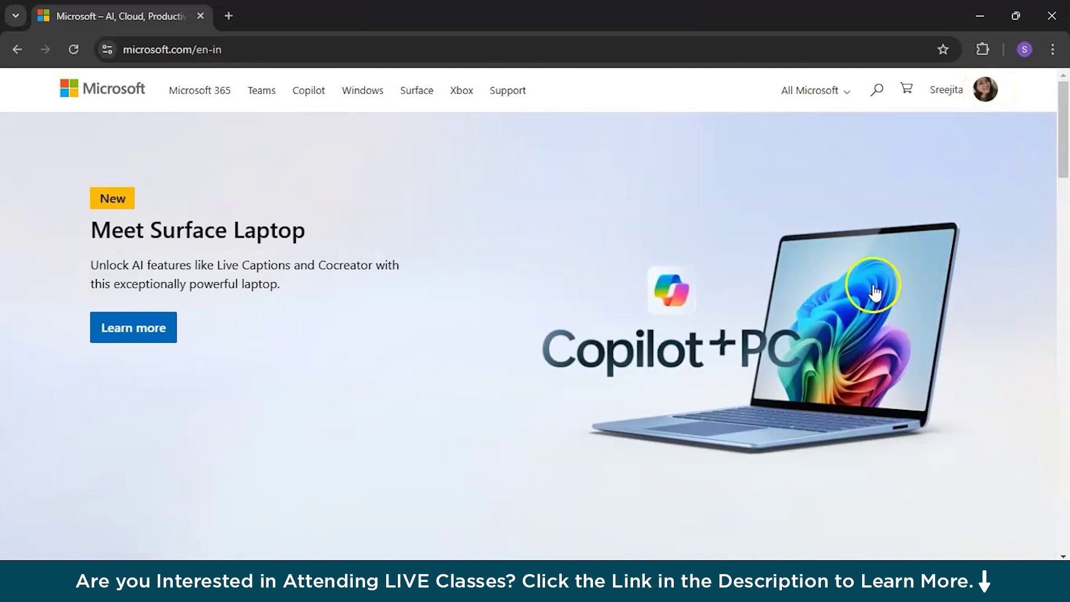
Browse the Copilot app page, then open Copilot for Microsoft 365 from Products > For work.
{"action": "scroll", "coordinate": [863, 295], "scroll_direction": "down", "scroll_amount": 7}
{"action": "scroll", "coordinate": [869, 278], "scroll_direction": "down", "scroll_amount": 5}
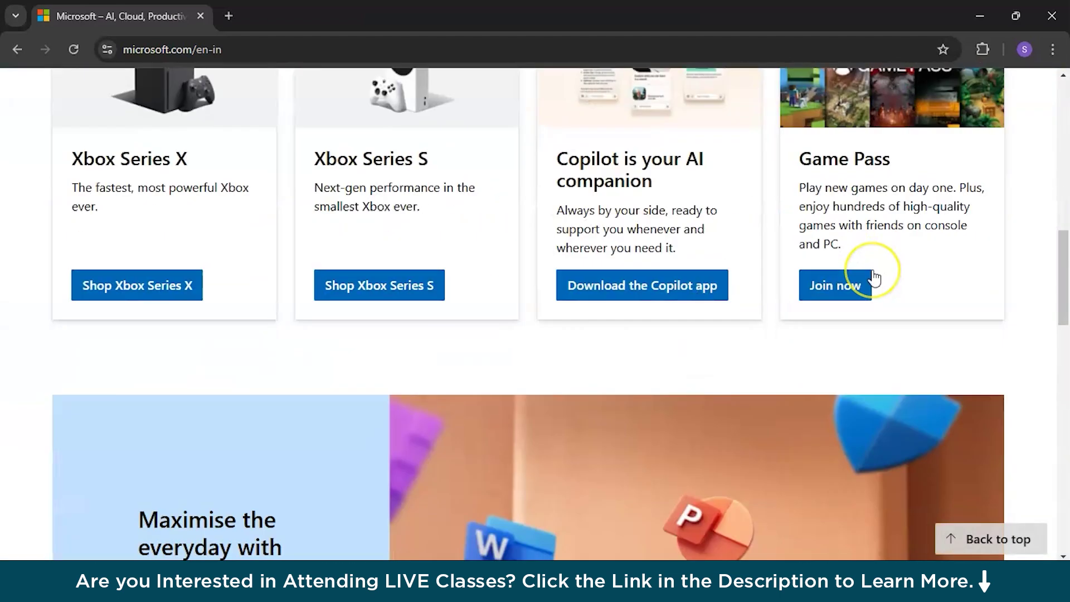
{"action": "scroll", "coordinate": [866, 280], "scroll_direction": "up", "scroll_amount": 3}
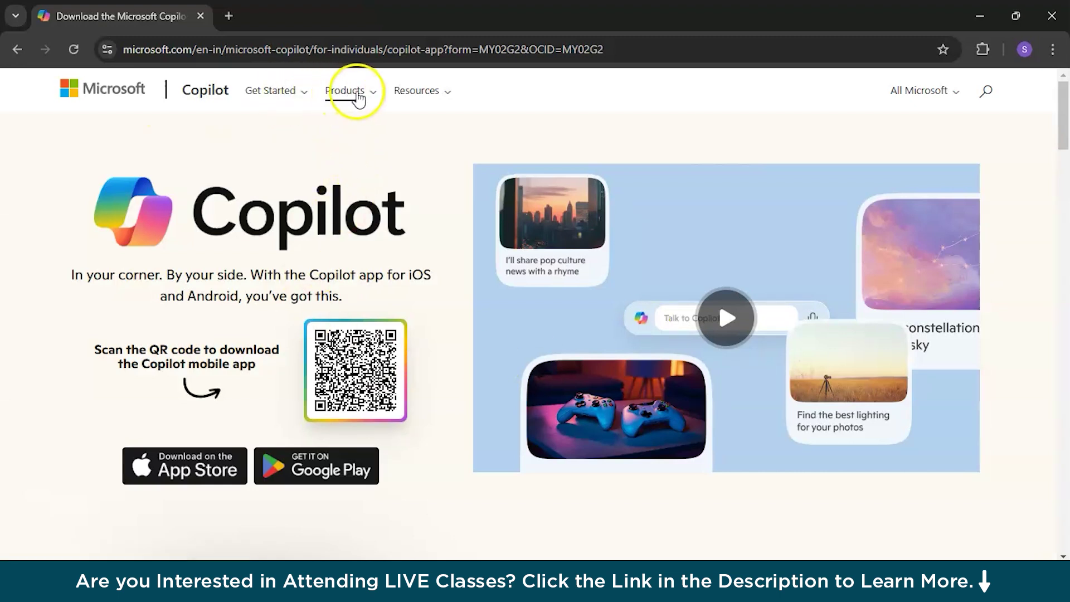
{"action": "left_click", "coordinate": [370, 98]}
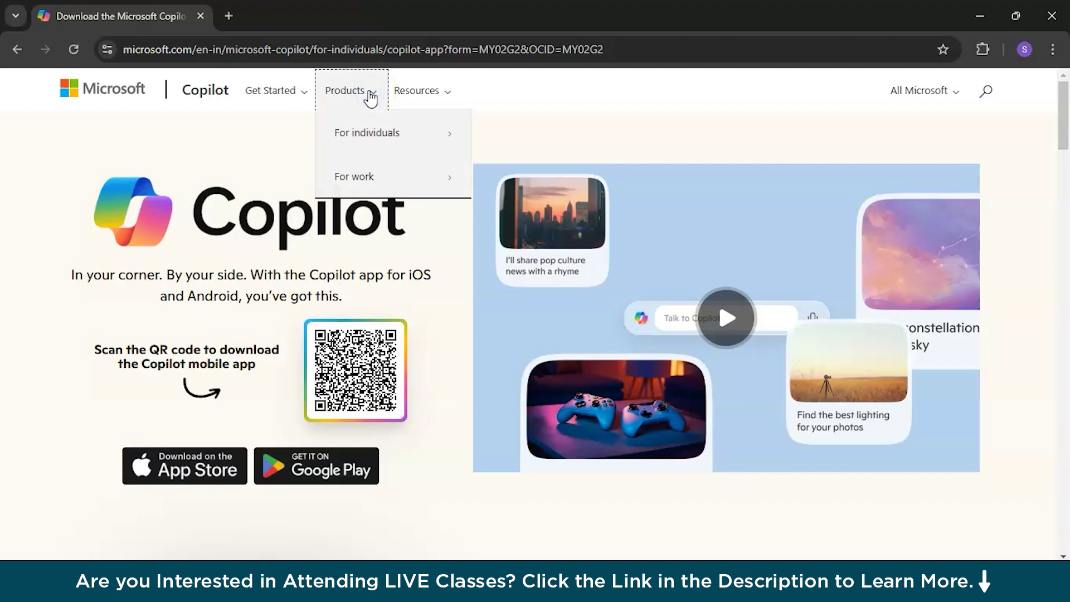
{"action": "left_click", "coordinate": [369, 134]}
{"action": "left_click", "coordinate": [380, 177]}
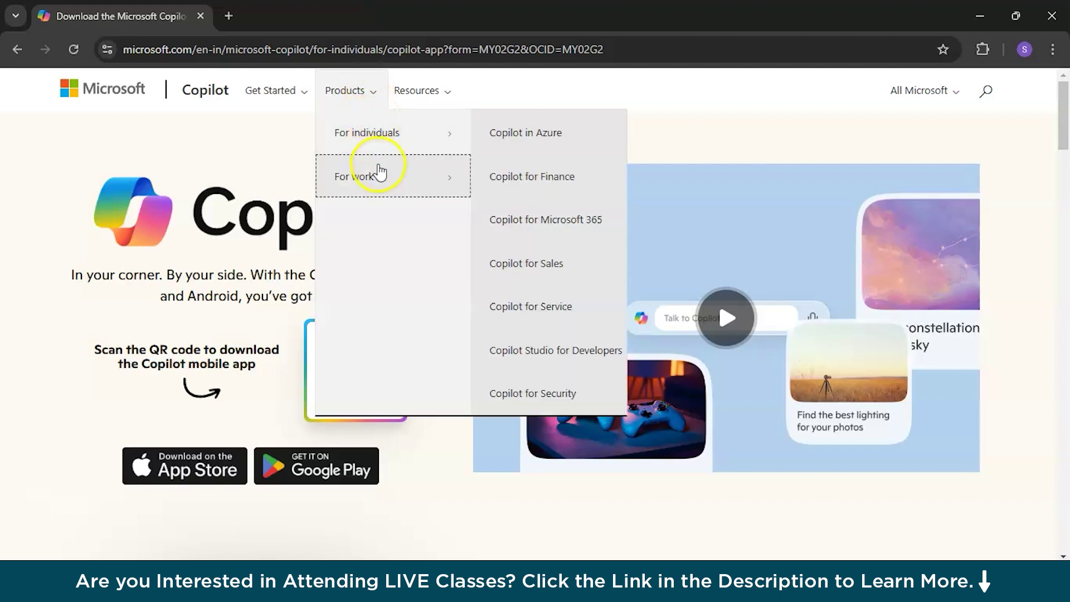
{"action": "left_click", "coordinate": [525, 228]}
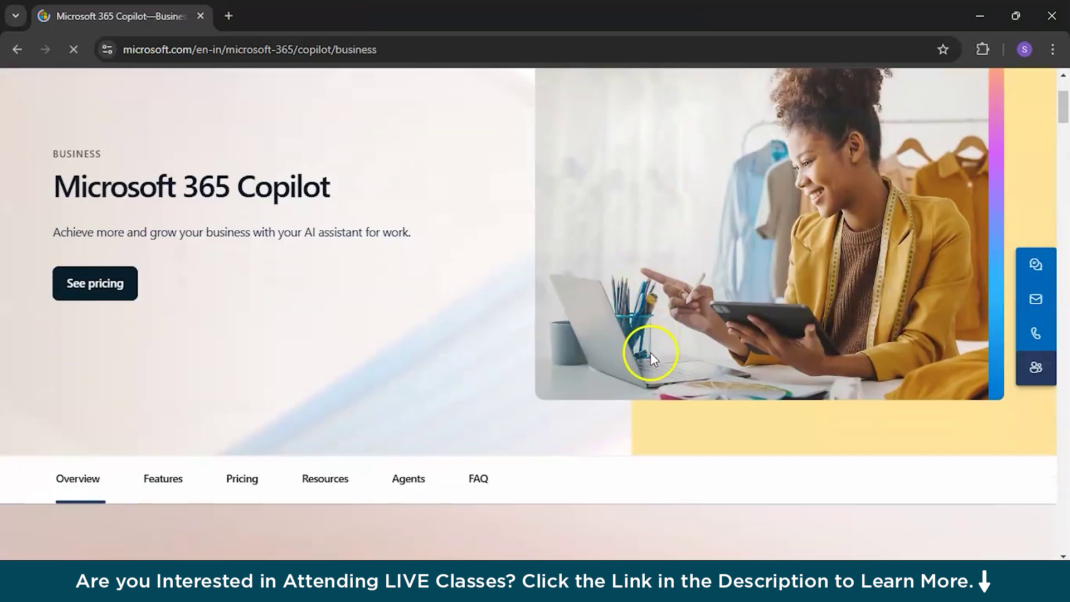
Scroll to the Pricing section to read the ₹2,495.00 per user/month price, then scroll back up.
{"action": "scroll", "coordinate": [649, 351], "scroll_direction": "down", "scroll_amount": 10}
{"action": "scroll", "coordinate": [652, 318], "scroll_direction": "down", "scroll_amount": 10}
{"action": "scroll", "coordinate": [645, 286], "scroll_direction": "up", "scroll_amount": 2}
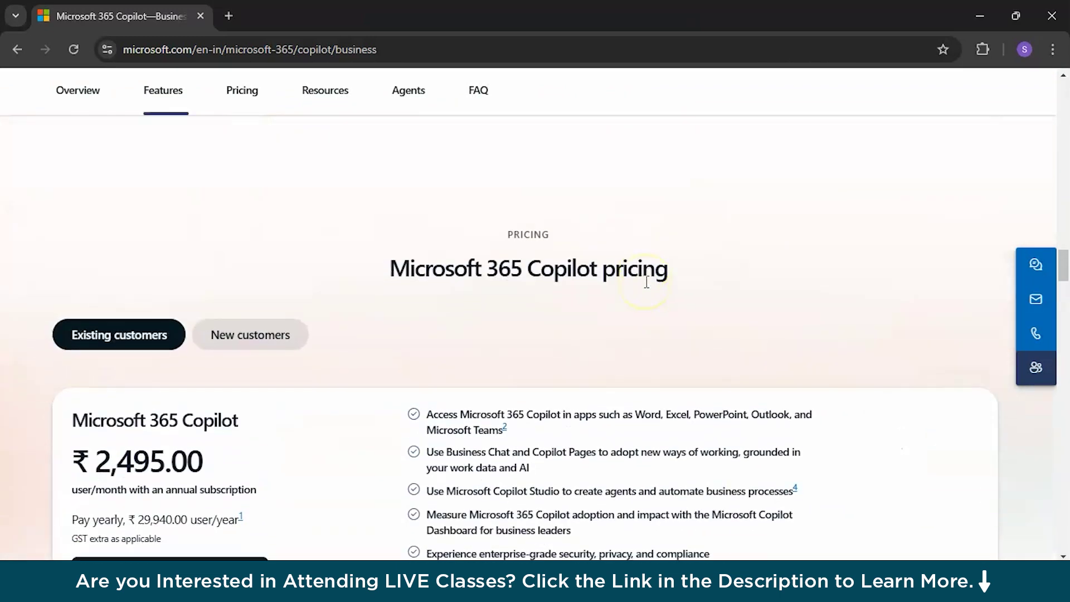
{"action": "scroll", "coordinate": [646, 281], "scroll_direction": "down", "scroll_amount": 1}
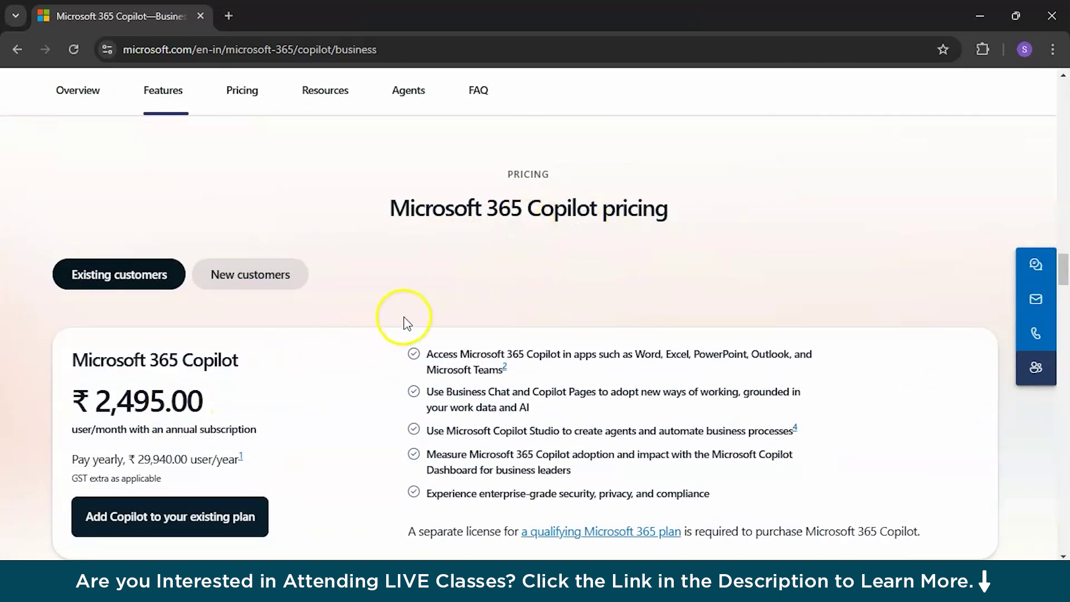
{"action": "scroll", "coordinate": [401, 320], "scroll_direction": "down", "scroll_amount": 1}
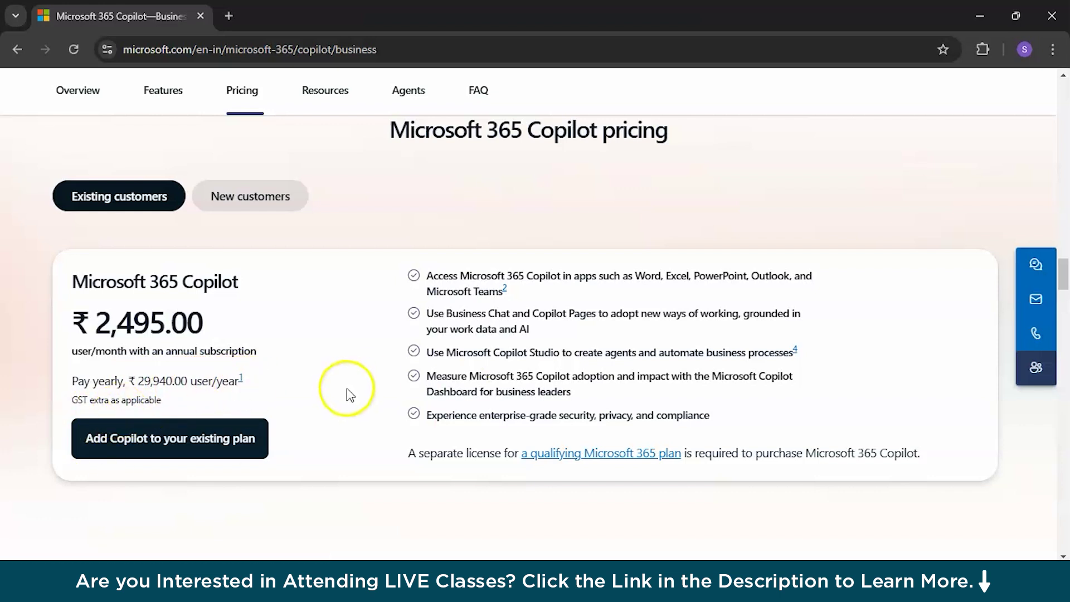
{"action": "scroll", "coordinate": [535, 390], "scroll_direction": "up", "scroll_amount": 10}
{"action": "scroll", "coordinate": [570, 393], "scroll_direction": "up", "scroll_amount": 10}
Return to the Copilot app page and choose Try free version of Copilot under Get Started.
{"action": "left_click", "coordinate": [16, 49]}
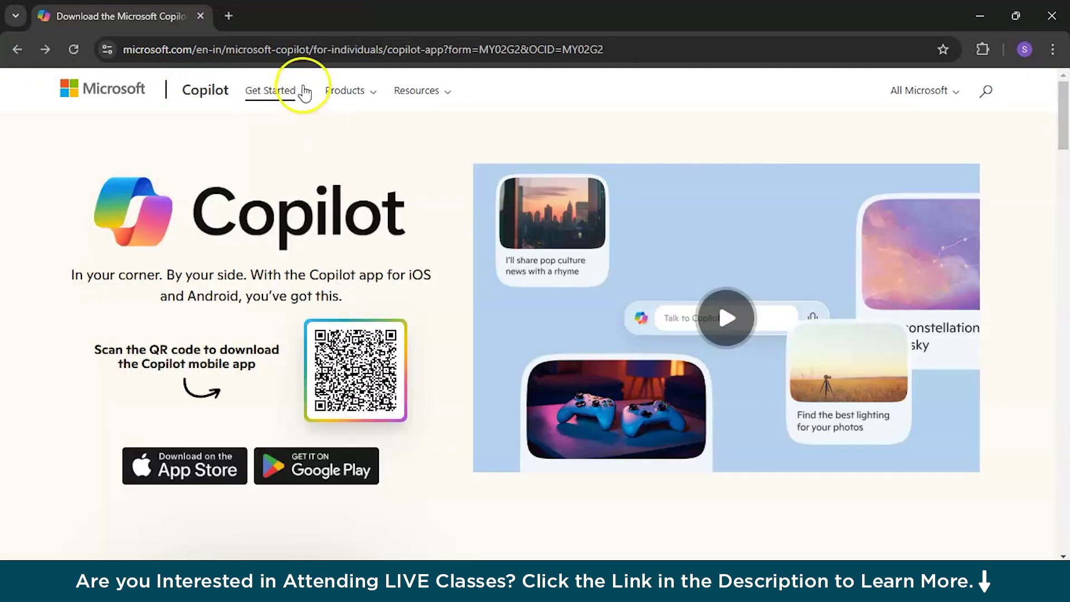
{"action": "left_click", "coordinate": [304, 92]}
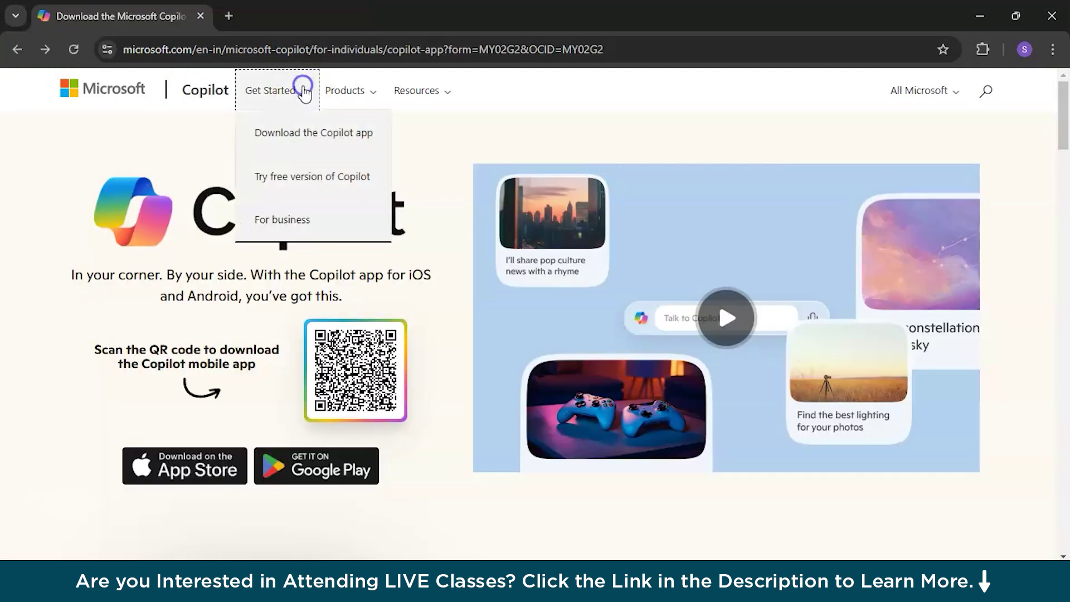
{"action": "left_click", "coordinate": [302, 184]}
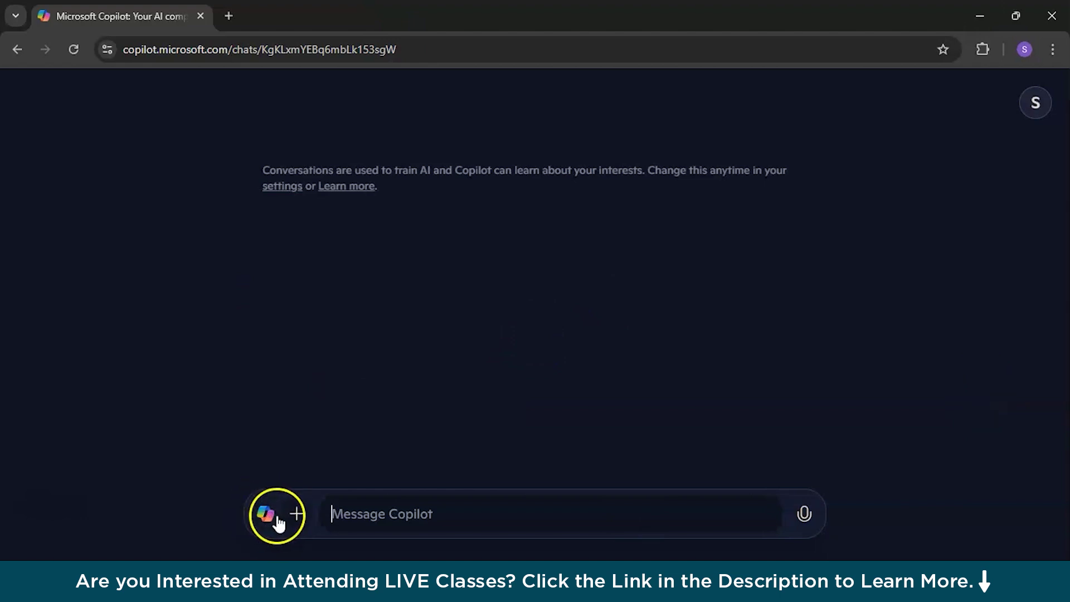
Check the + menu's Start new chat and Upload image options, then focus the Message Copilot box.
{"action": "left_click", "coordinate": [295, 515]}
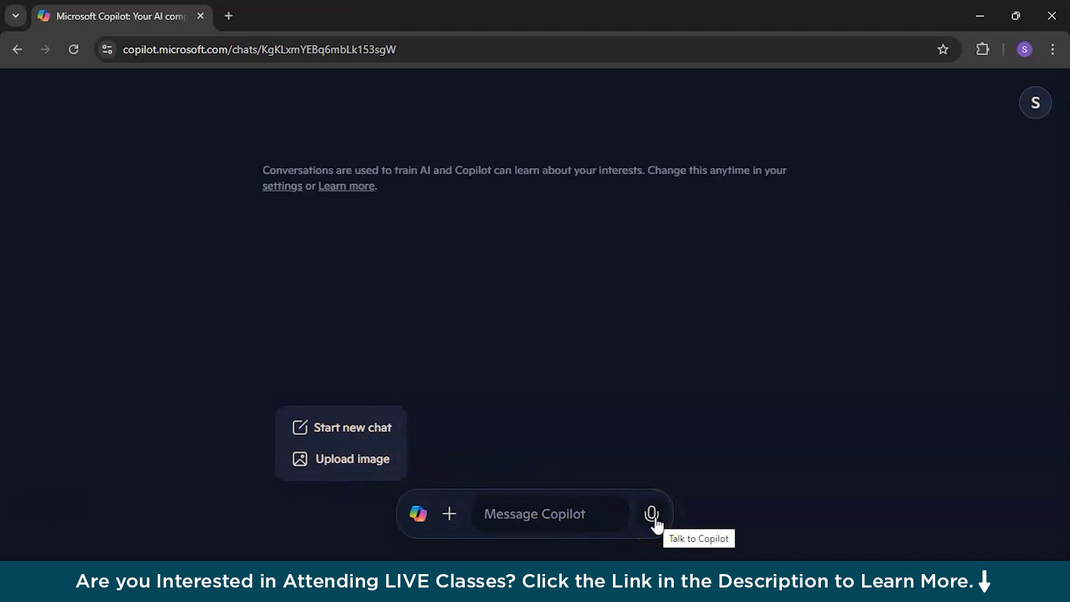
{"action": "left_click", "coordinate": [573, 514]}
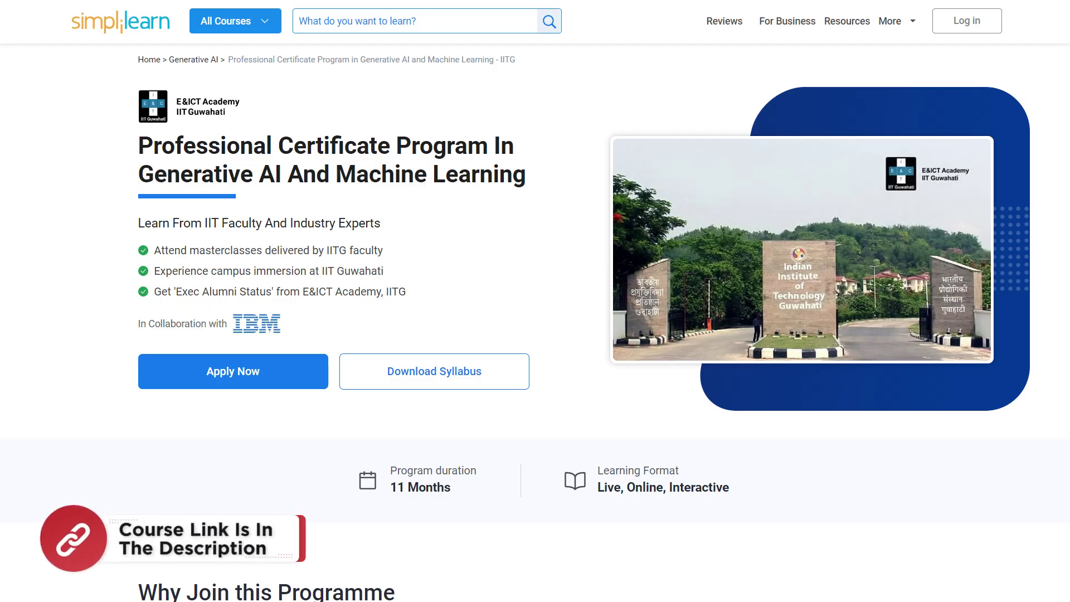
{"action": "scroll", "coordinate": [535, 301], "scroll_direction": "down", "scroll_amount": 2}
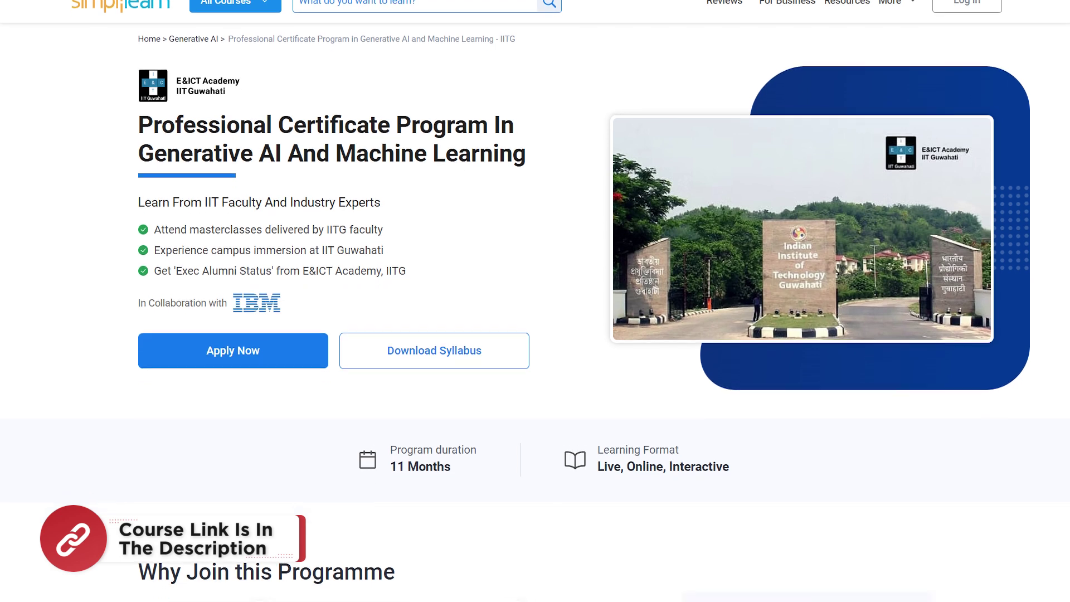
{"action": "scroll", "coordinate": [535, 300], "scroll_direction": "down", "scroll_amount": 2}
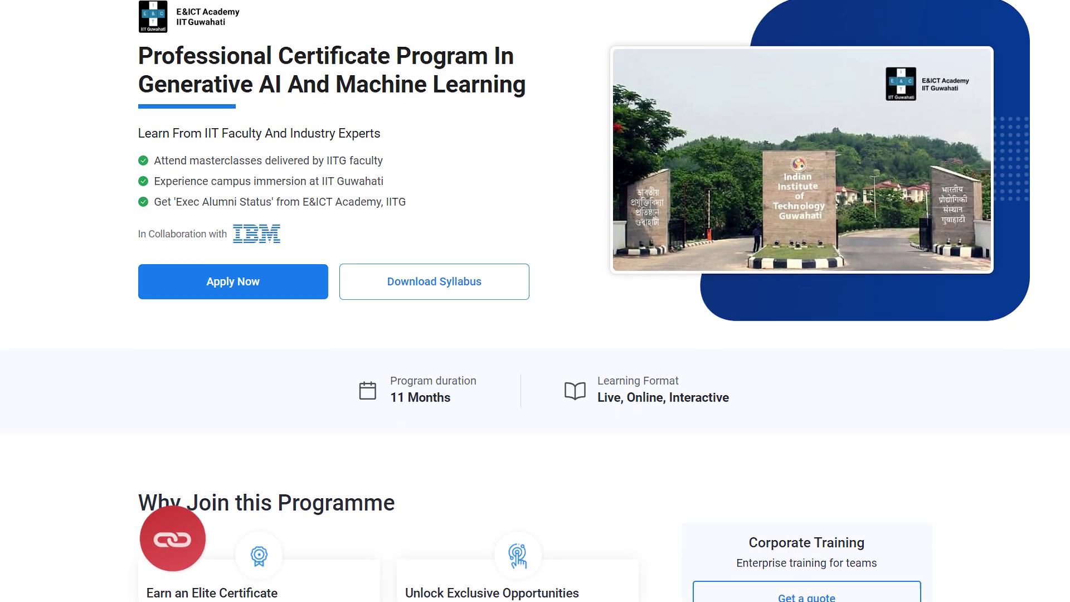
{"action": "scroll", "coordinate": [535, 301], "scroll_direction": "down", "scroll_amount": 2}
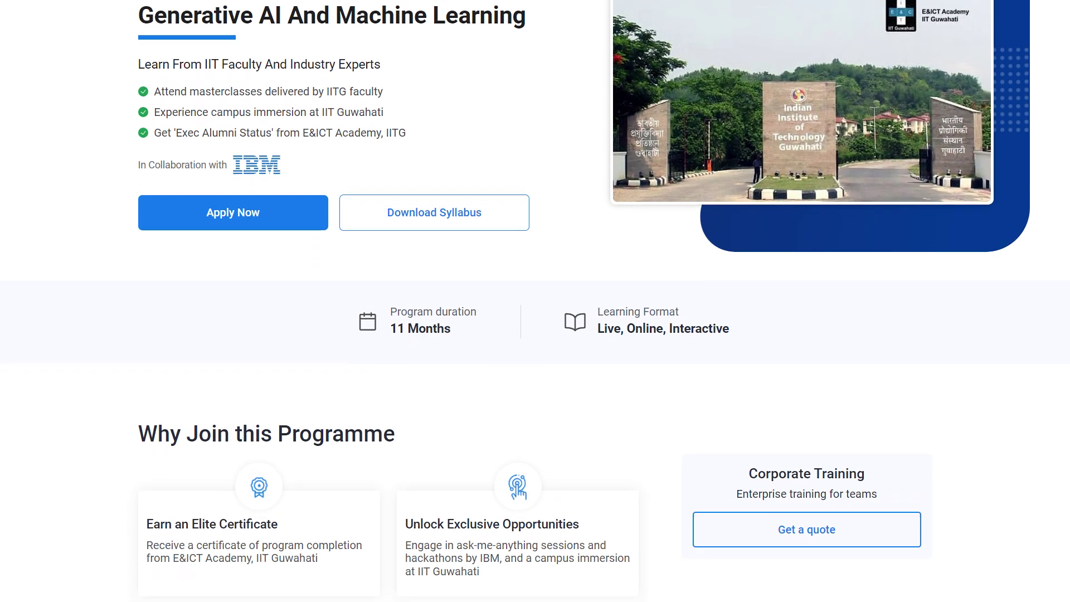
{"action": "scroll", "coordinate": [535, 300], "scroll_direction": "down", "scroll_amount": 2}
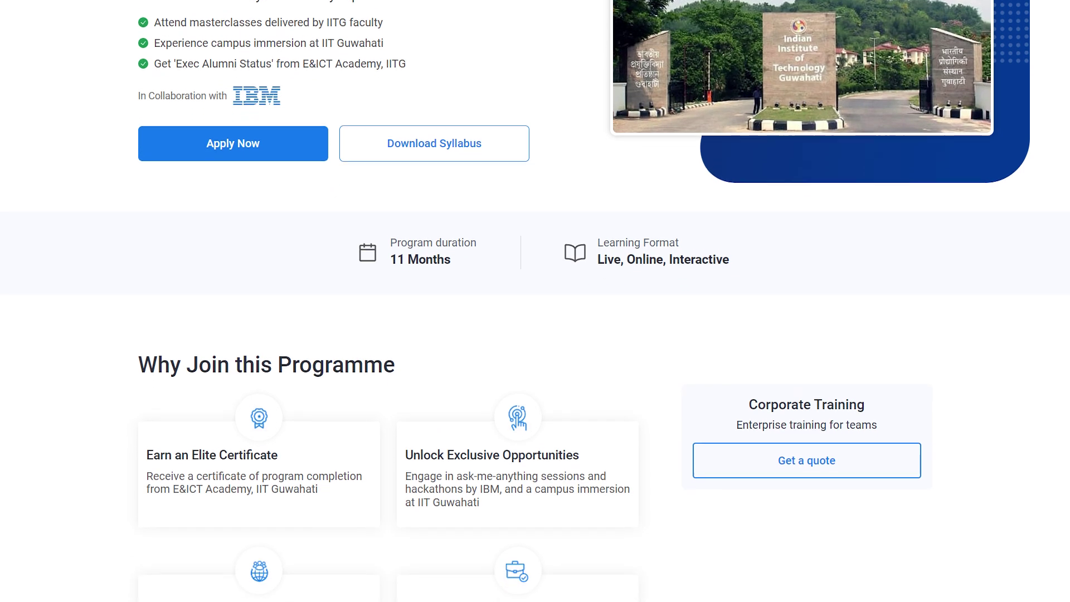
{"action": "scroll", "coordinate": [535, 301], "scroll_direction": "down", "scroll_amount": 2}
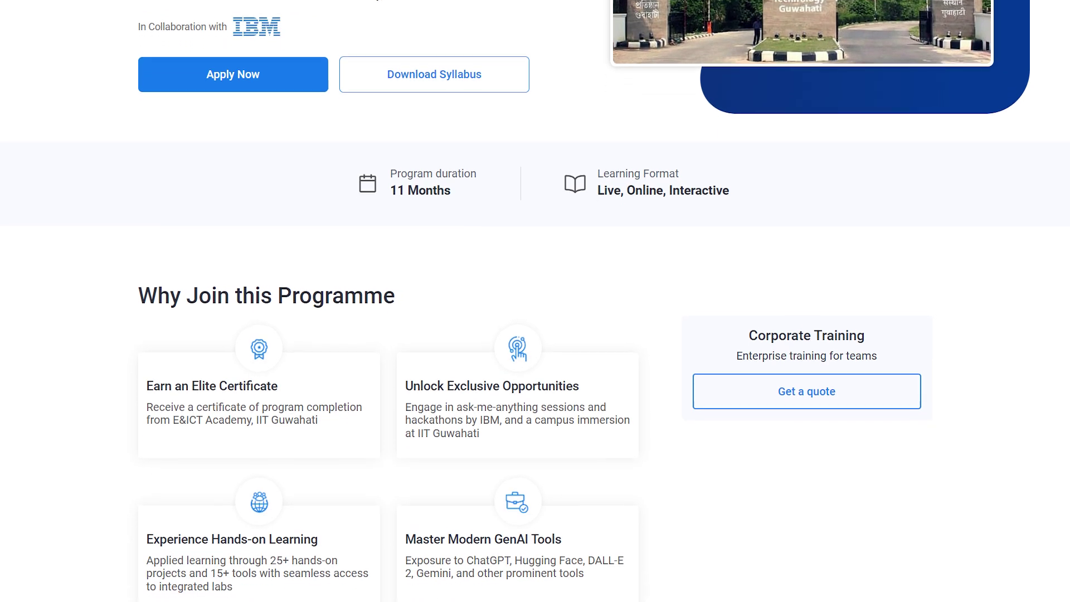
{"action": "scroll", "coordinate": [535, 300], "scroll_direction": "down", "scroll_amount": 2}
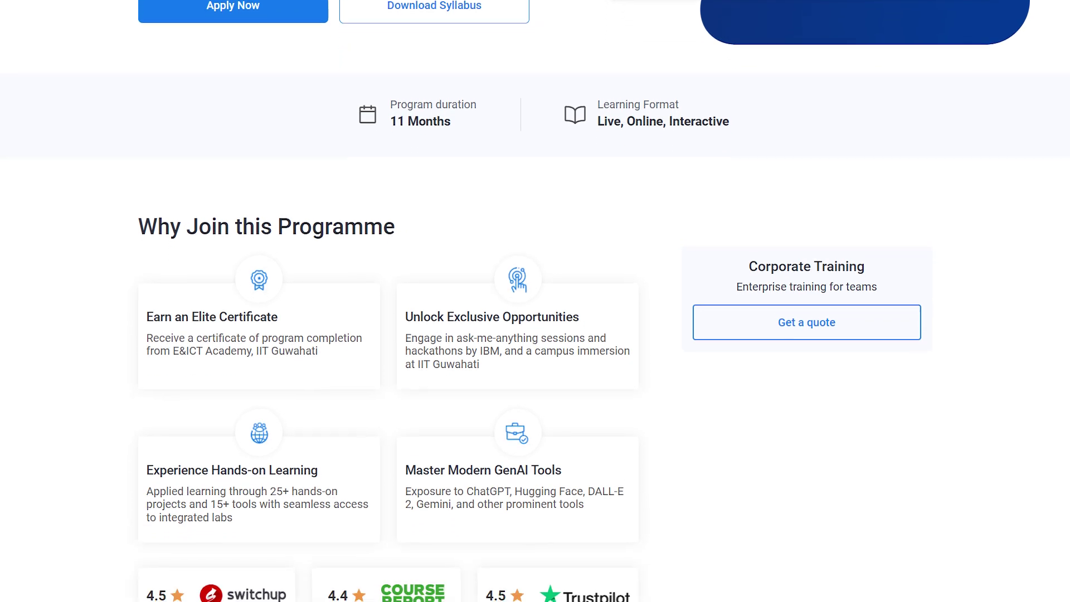
{"action": "scroll", "coordinate": [534, 300], "scroll_direction": "down", "scroll_amount": 1}
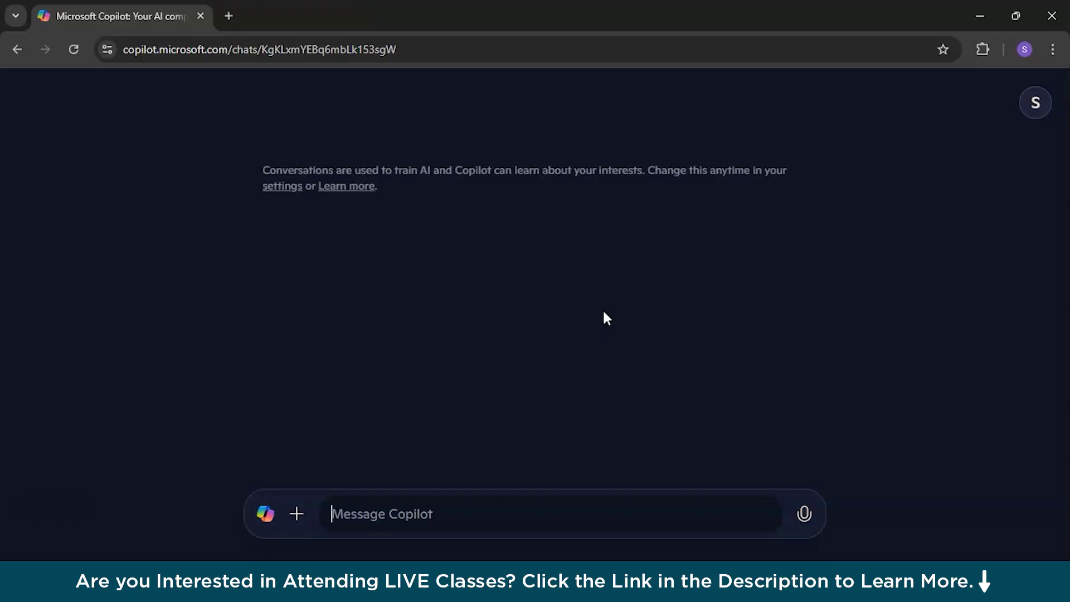
Ask Copilot 'Tell me about the latest cars in the market' and scroll through the answer.
{"action": "left_click", "coordinate": [394, 518]}
{"action": "type", "text": "Te"}
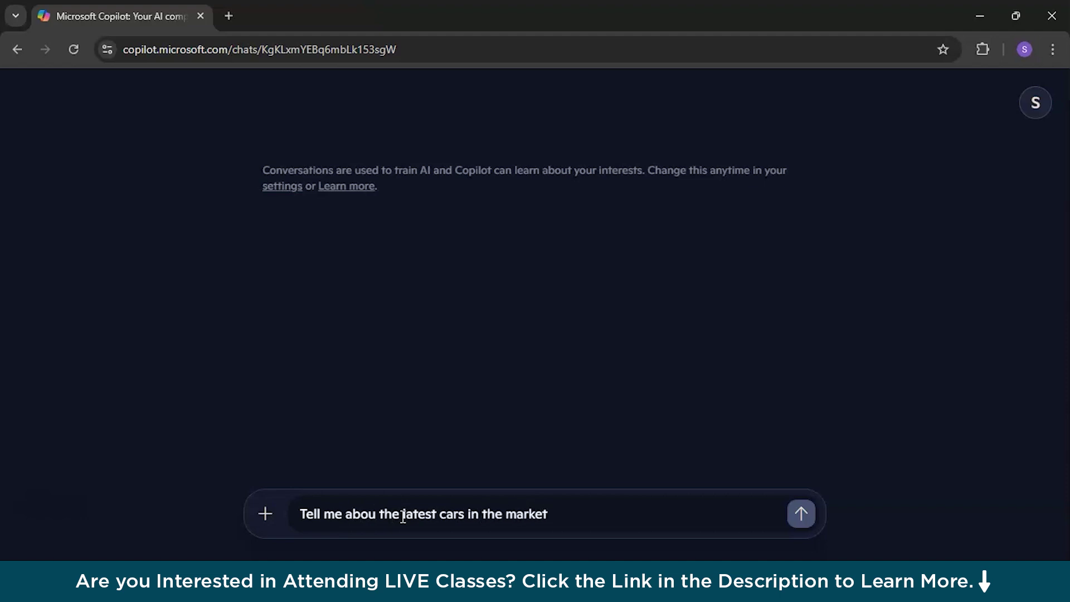
{"action": "key", "text": "Return"}
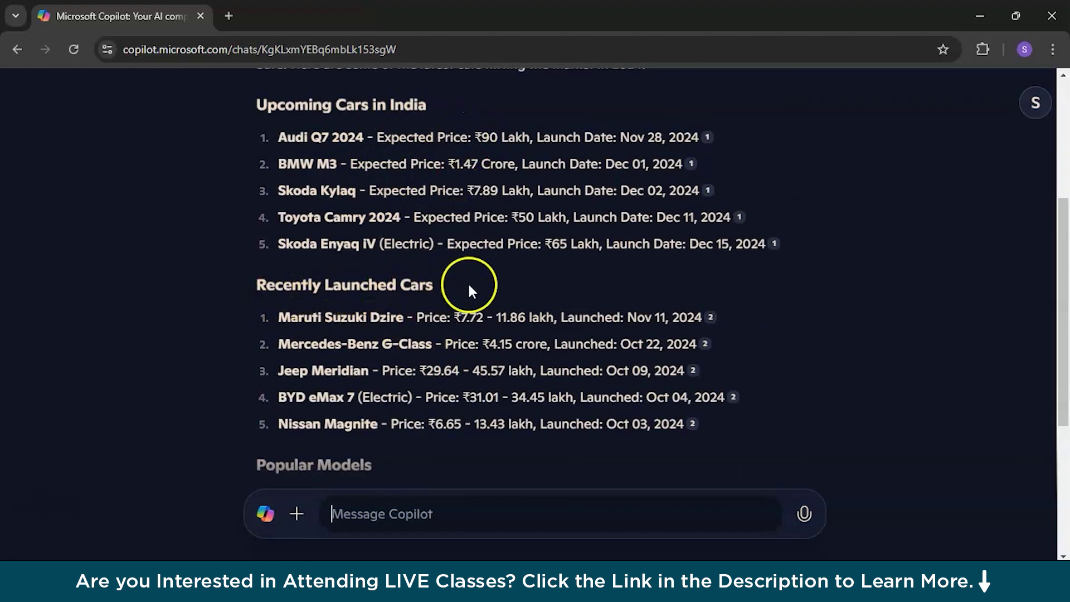
{"action": "scroll", "coordinate": [468, 287], "scroll_direction": "down", "scroll_amount": 4}
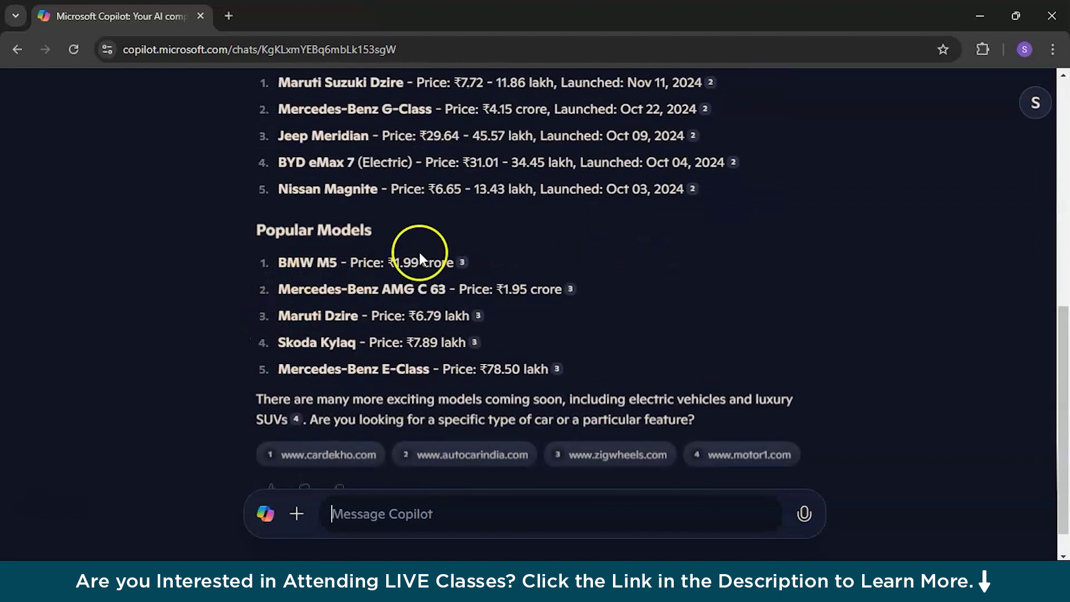
{"action": "scroll", "coordinate": [459, 252], "scroll_direction": "up", "scroll_amount": 4}
{"action": "scroll", "coordinate": [459, 252], "scroll_direction": "down", "scroll_amount": 5}
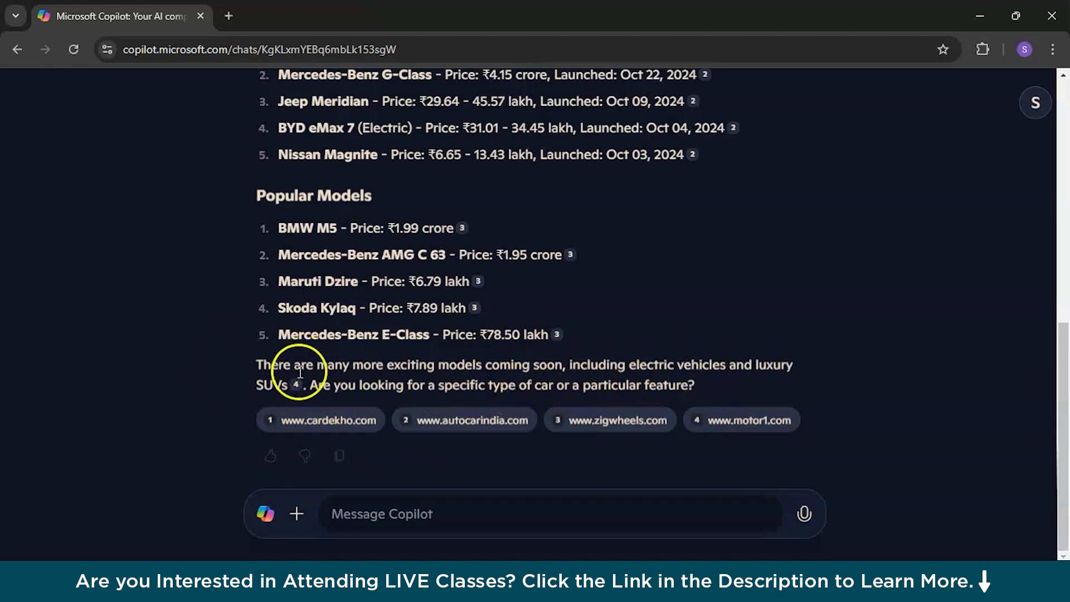
{"action": "left_click", "coordinate": [356, 420]}
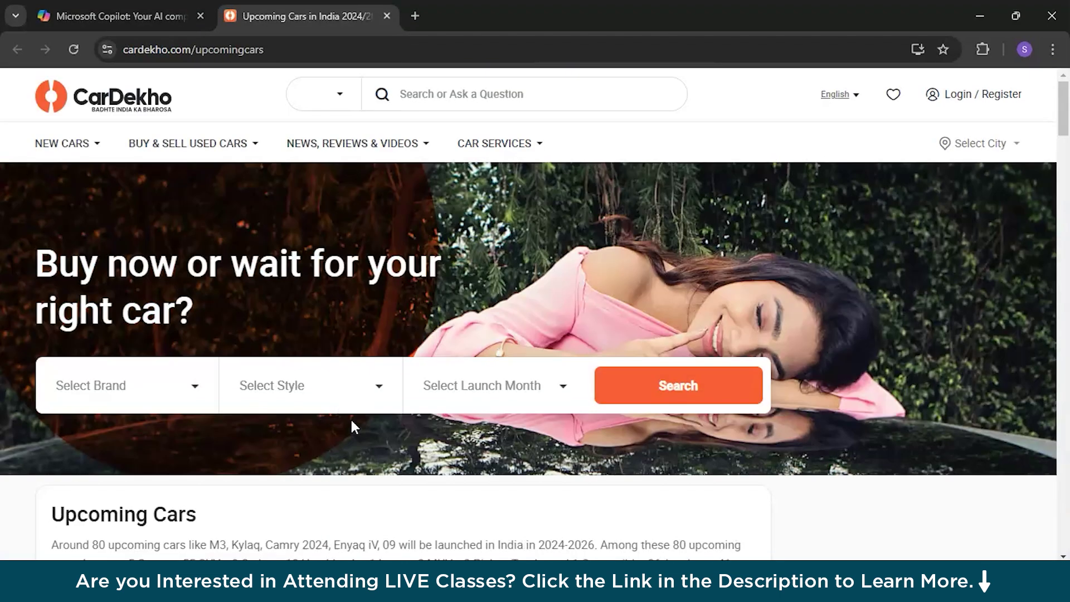
{"action": "scroll", "coordinate": [666, 340], "scroll_direction": "down", "scroll_amount": 6}
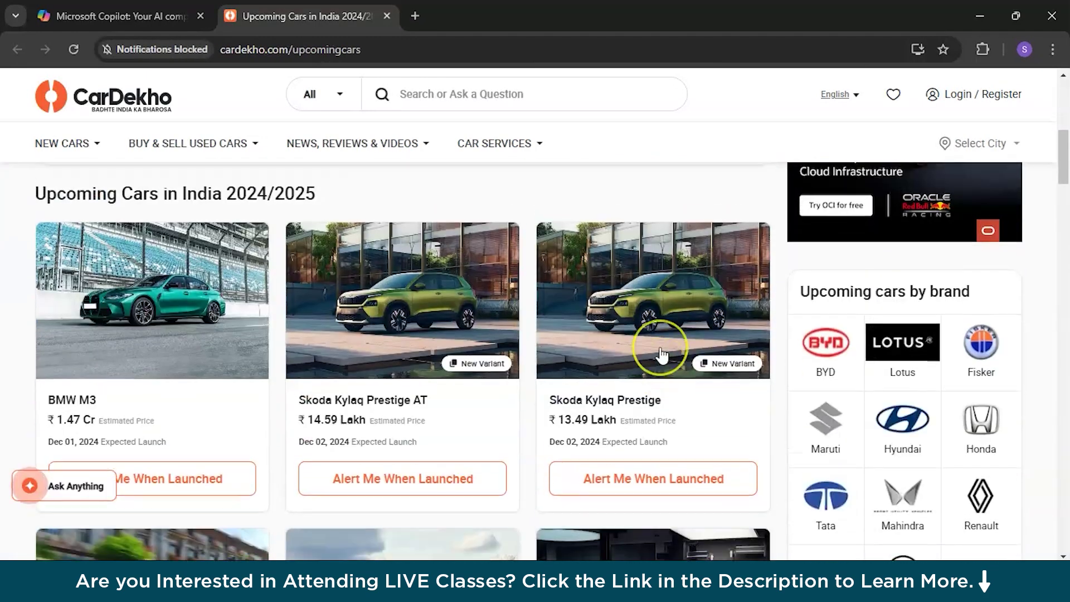
{"action": "scroll", "coordinate": [662, 354], "scroll_direction": "up", "scroll_amount": 6}
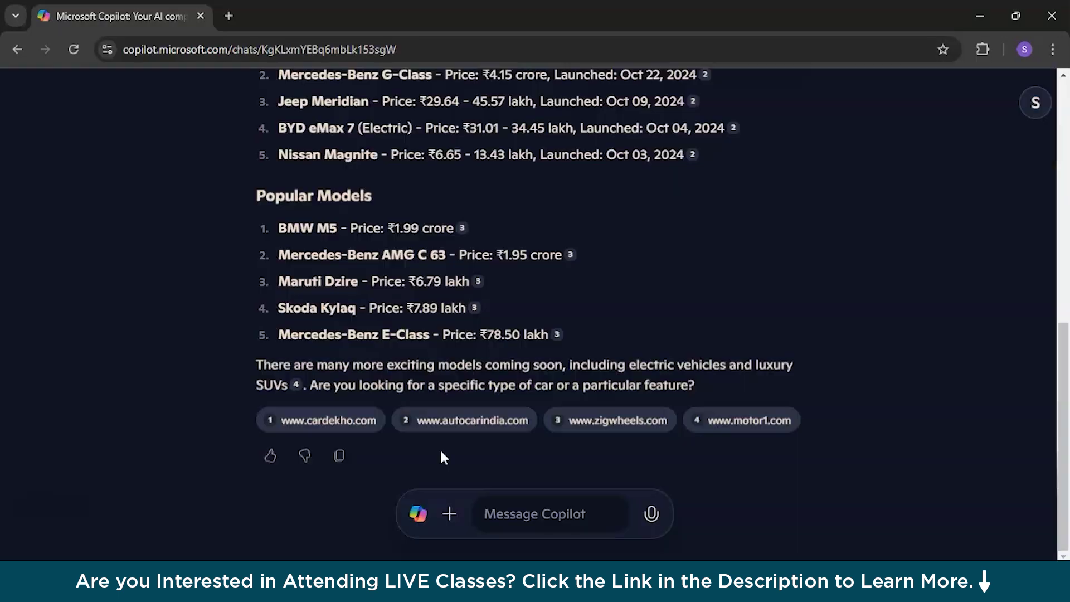
{"action": "key", "text": "ctrl+w"}
Begin typing 'Write a code in Java to check whether a number is prime or not' into the message box.
{"action": "left_click", "coordinate": [526, 517]}
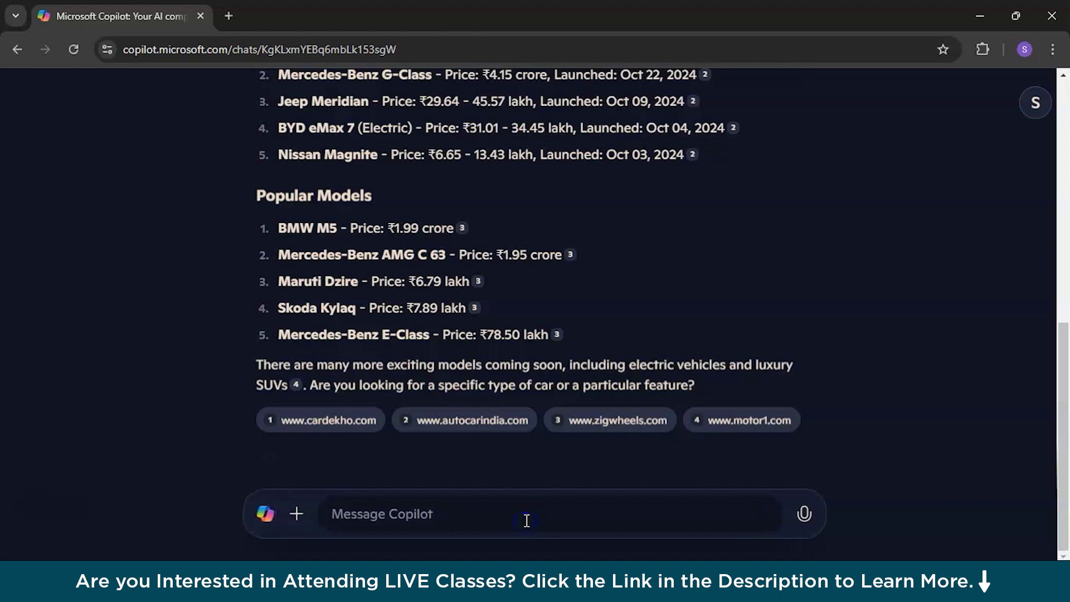
{"action": "type", "text": "Write a c"}
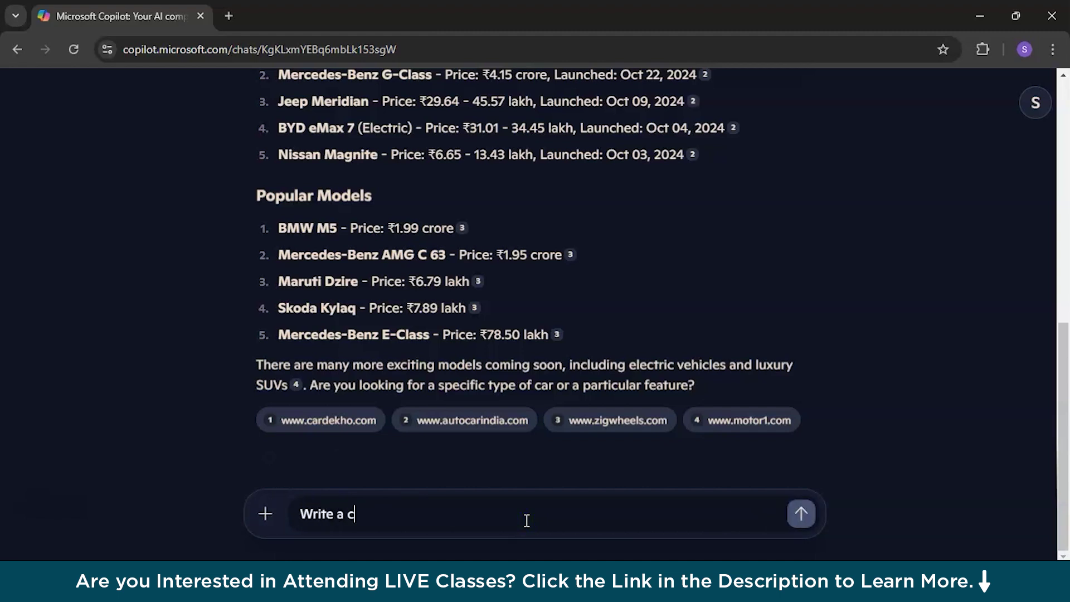
{"action": "type", "text": "ode in Java to check w"}
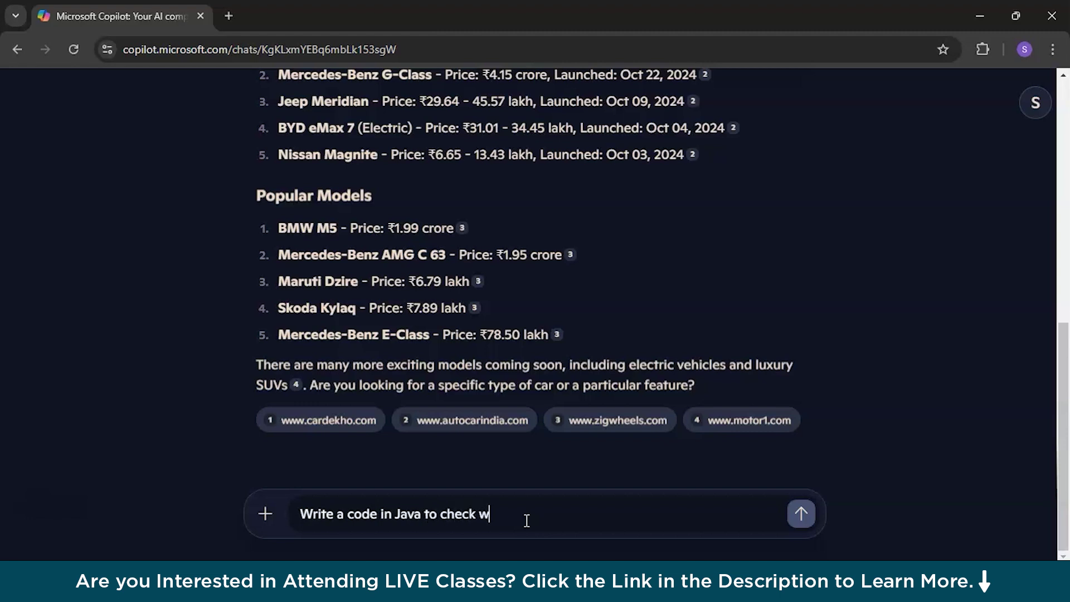
{"action": "type", "text": "hether a number is prime or no"}
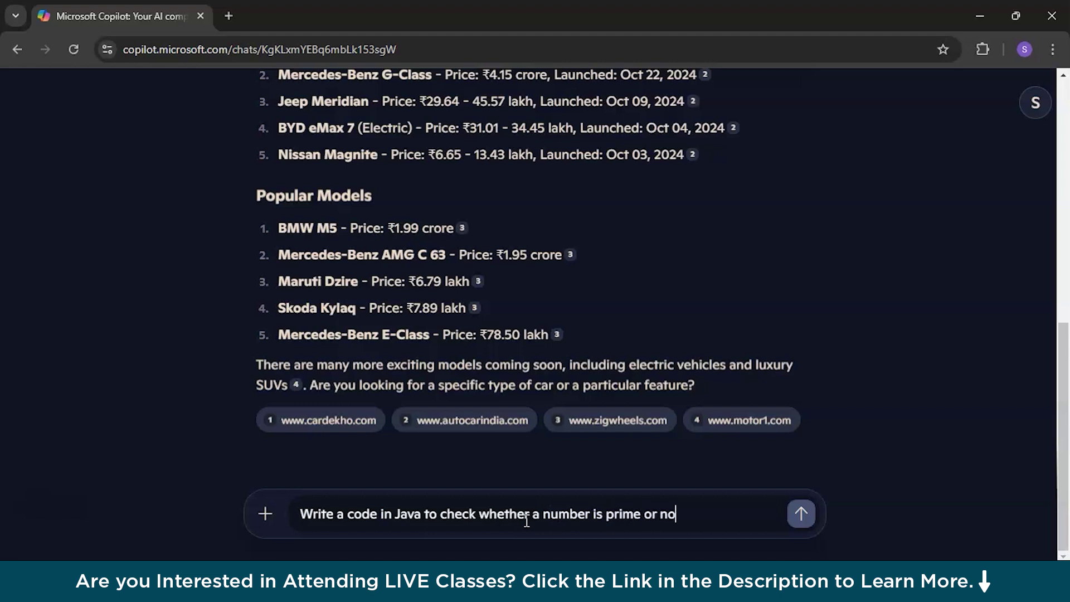
Send the Java prime-check question and scroll through the PrimeCheck program reply.
{"action": "type", "text": "?"}
{"action": "key", "text": "Return"}
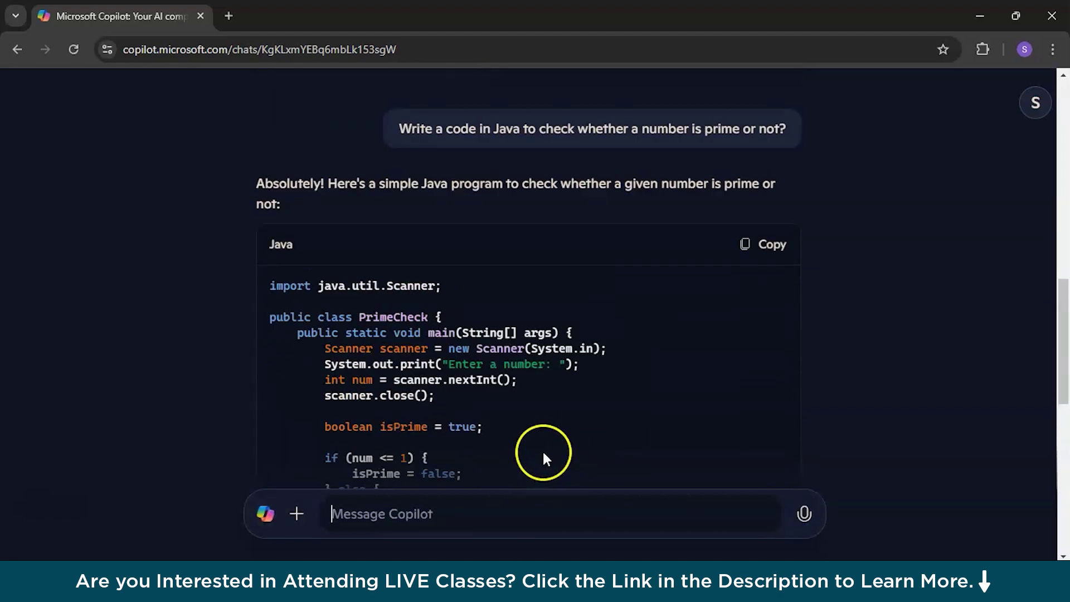
{"action": "scroll", "coordinate": [544, 399], "scroll_direction": "down", "scroll_amount": 2}
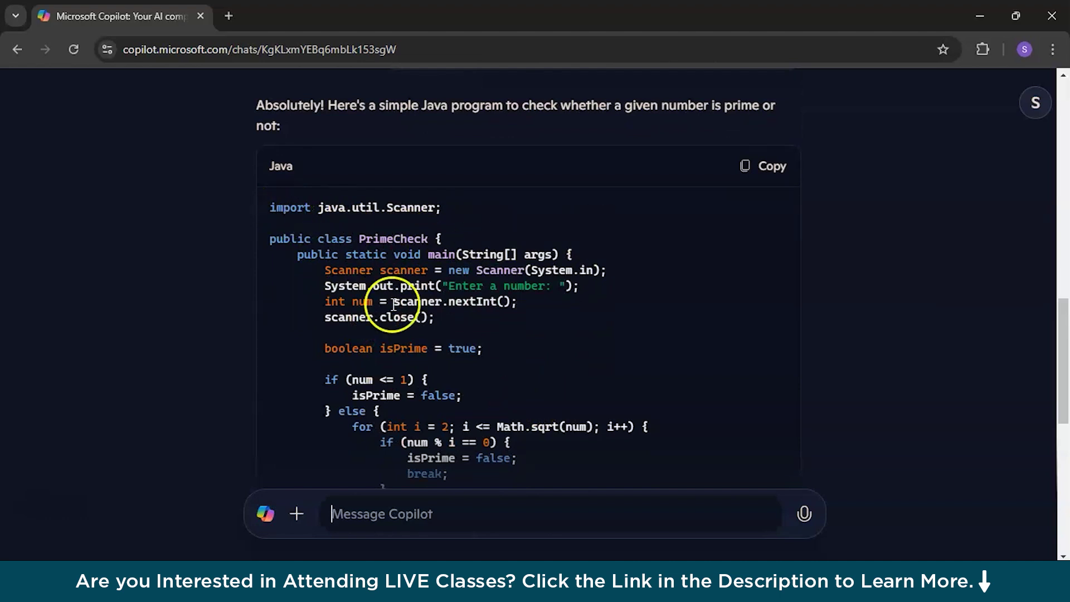
{"action": "scroll", "coordinate": [629, 406], "scroll_direction": "down", "scroll_amount": 8}
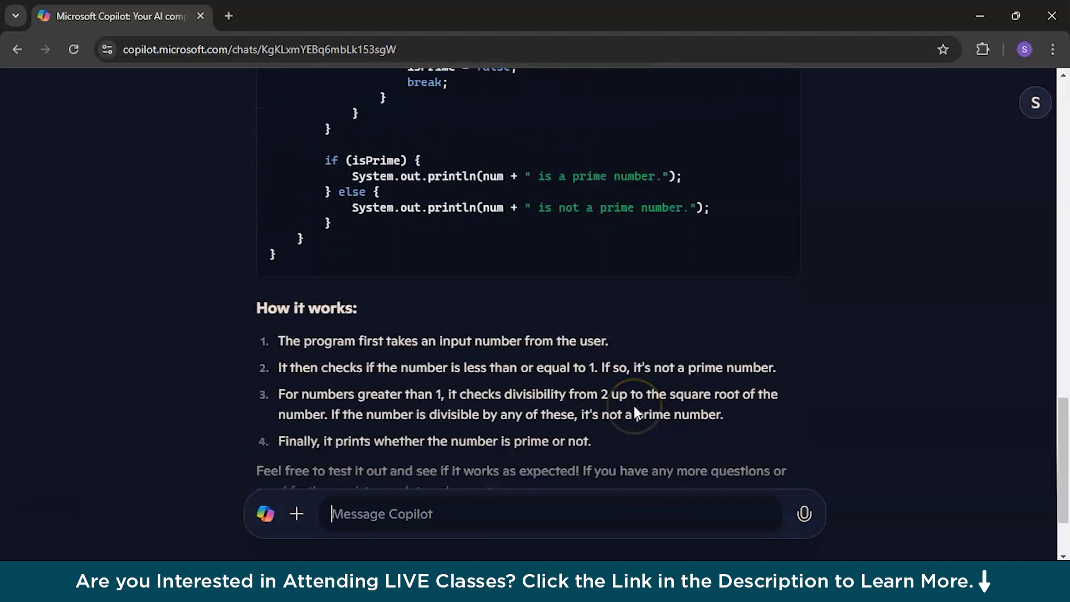
{"action": "scroll", "coordinate": [491, 379], "scroll_direction": "down", "scroll_amount": 3}
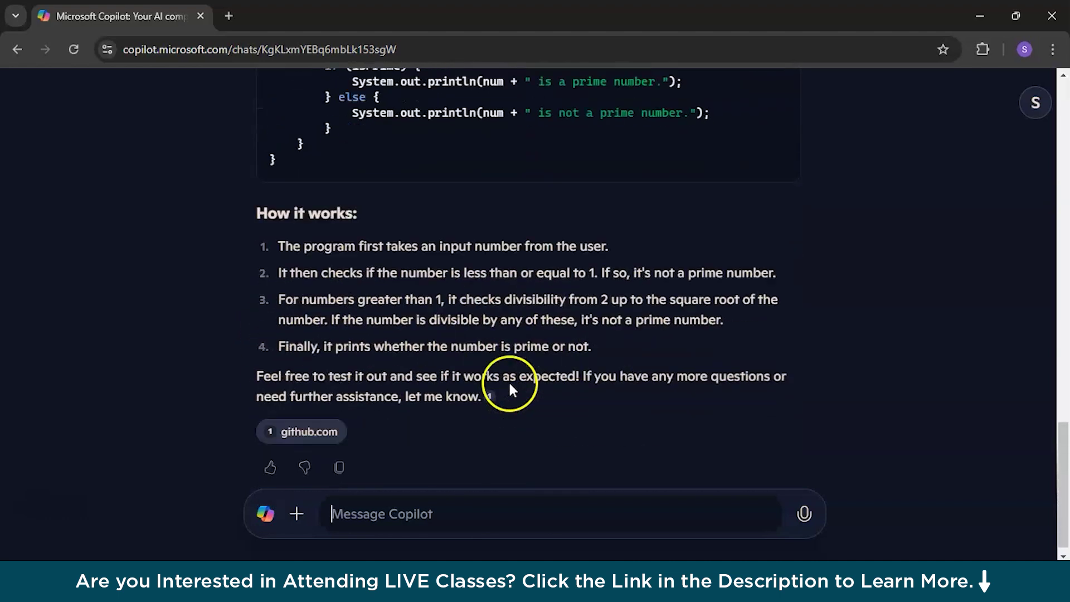
{"action": "scroll", "coordinate": [509, 380], "scroll_direction": "up", "scroll_amount": 12}
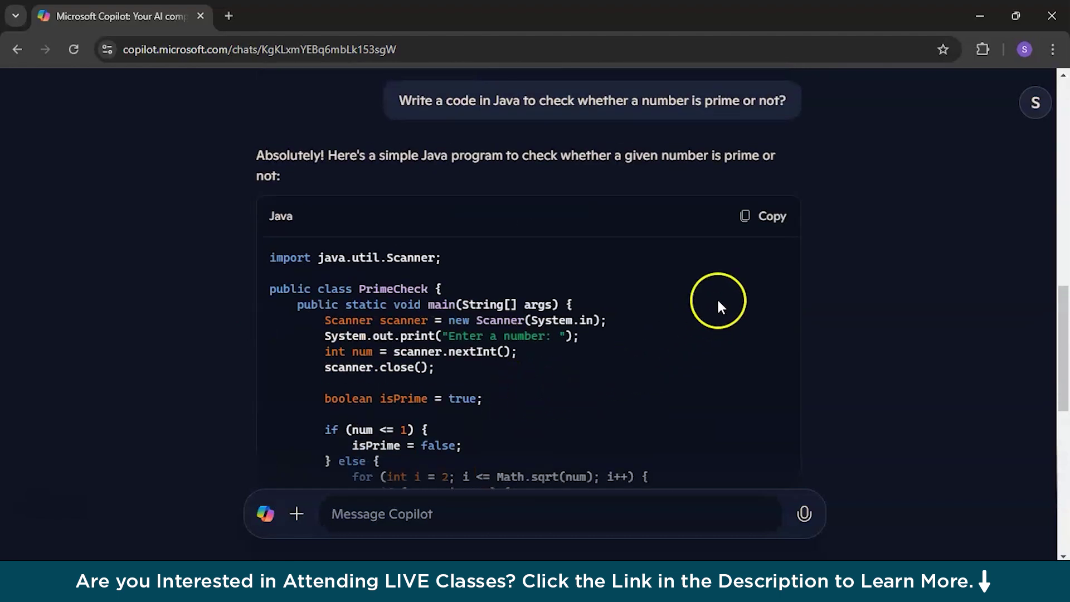
Copy the Java PrimeCheck code and return to the end of the answer.
{"action": "left_click", "coordinate": [747, 218]}
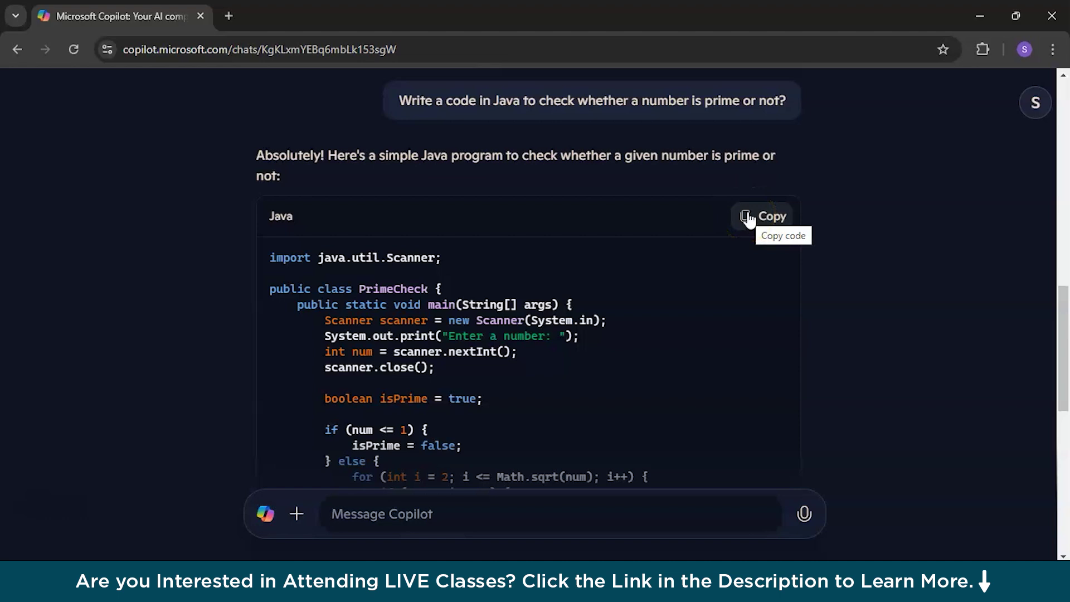
{"action": "scroll", "coordinate": [436, 286], "scroll_direction": "down", "scroll_amount": 10}
{"action": "left_click", "coordinate": [435, 286]}
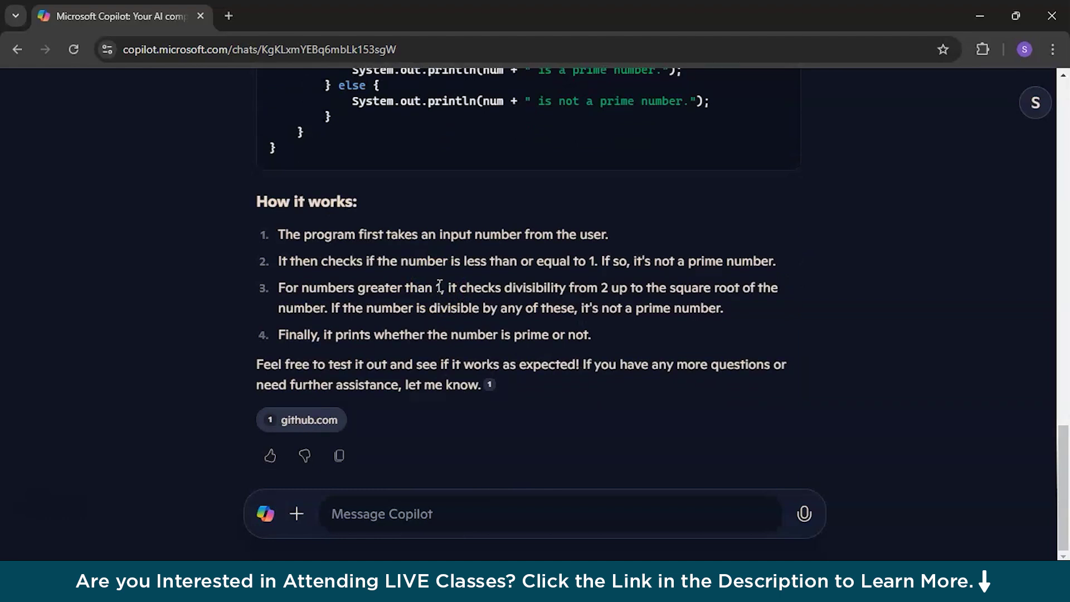
Request 'Create a picture of an independent girl on the snowy mountains' and view the generated image.
{"action": "left_click", "coordinate": [396, 521]}
{"action": "type", "text": "Create a picture of an indepe"}
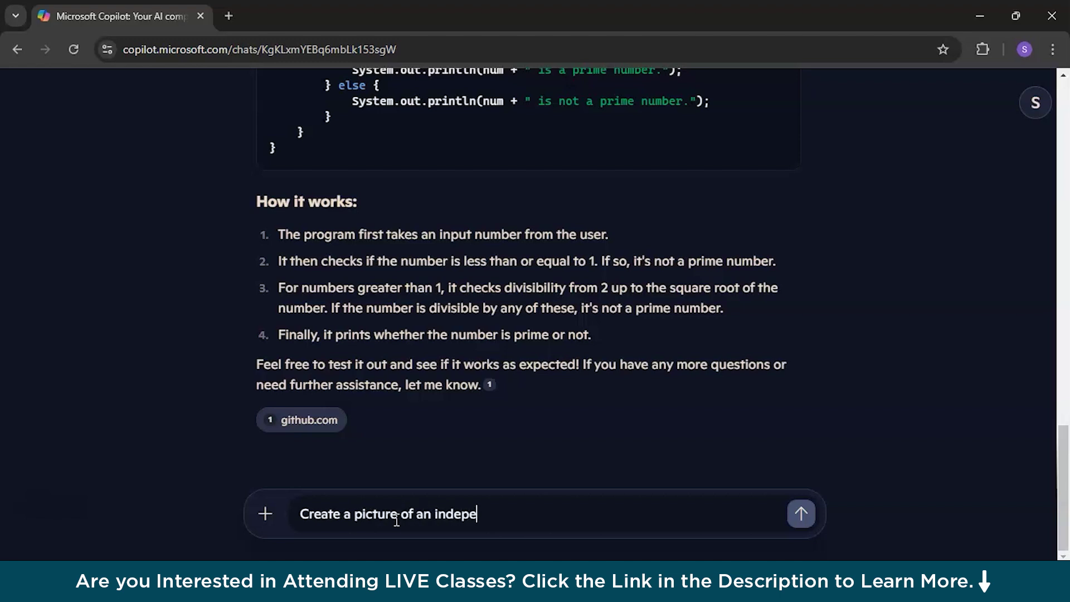
{"action": "type", "text": "ndent girl o"}
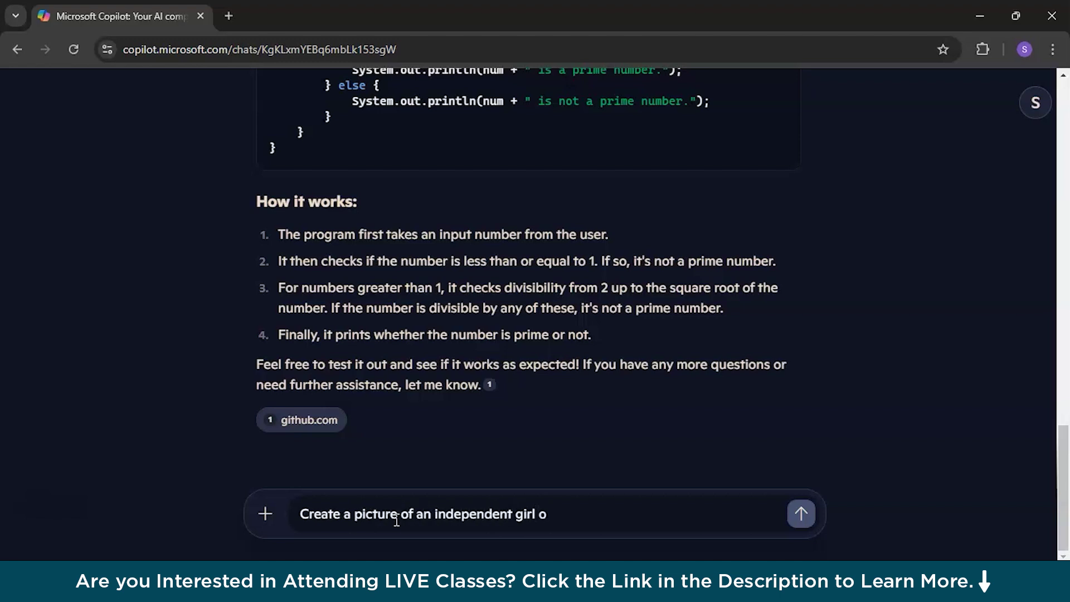
{"action": "type", "text": "n the snowy mountains"}
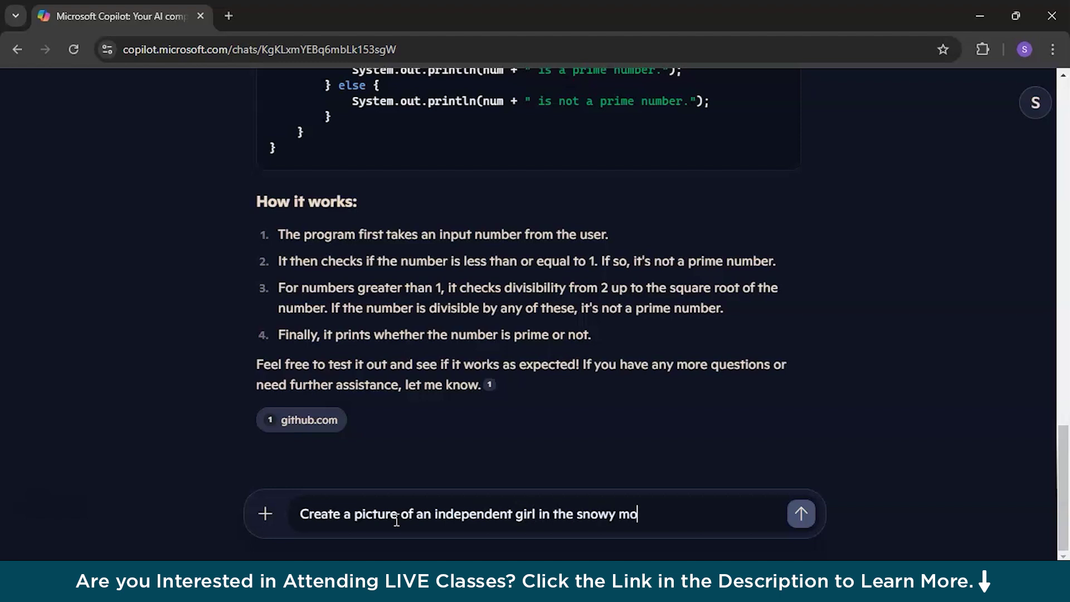
{"action": "key", "text": "Return"}
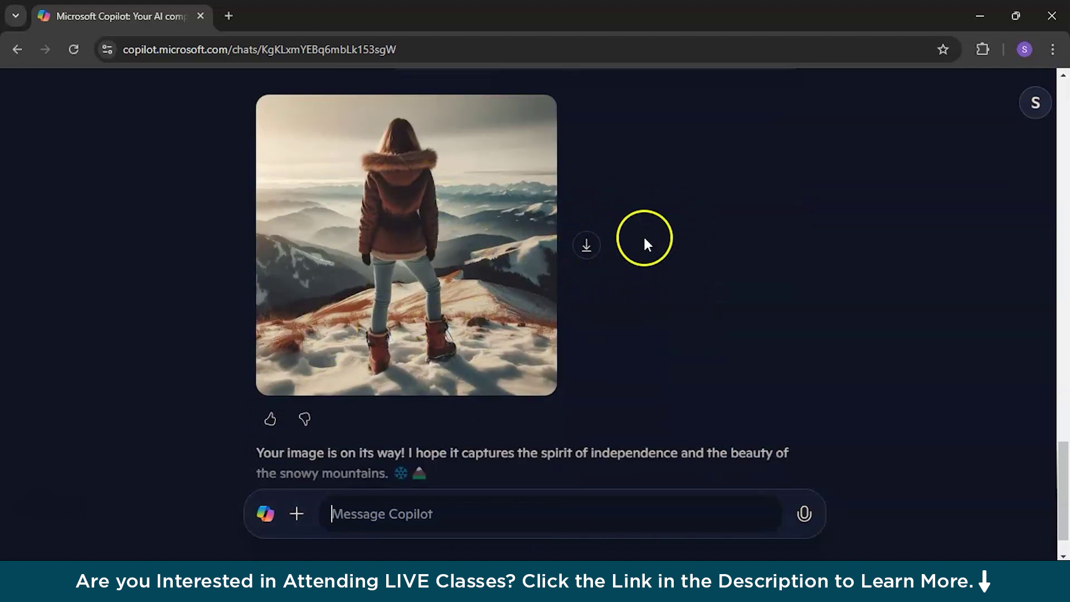
{"action": "scroll", "coordinate": [420, 433], "scroll_direction": "down", "scroll_amount": 1}
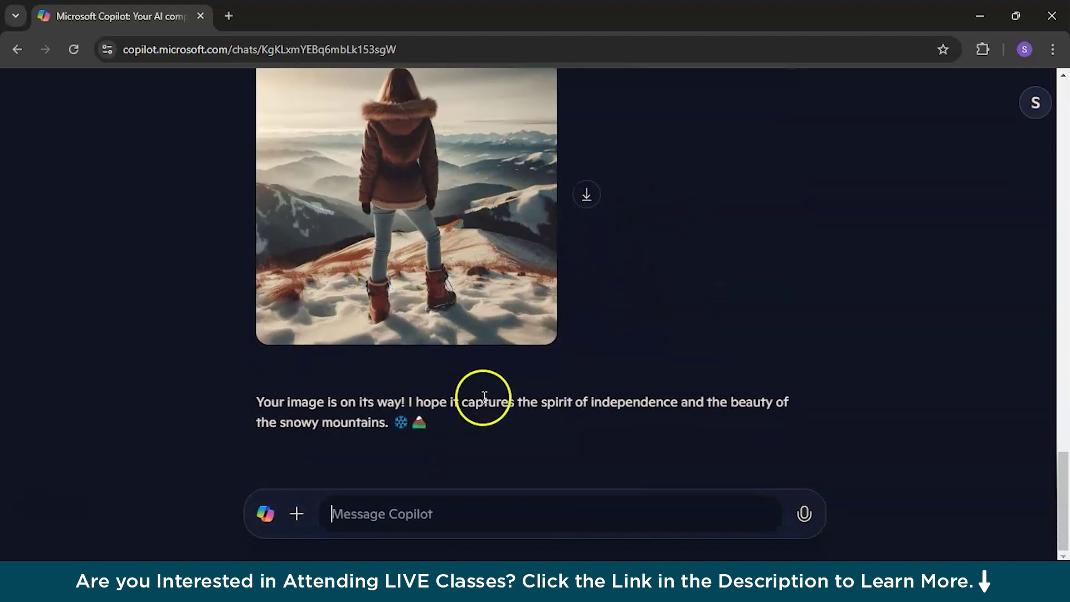
{"action": "left_click", "coordinate": [412, 513]}
Ask for a story revolving around the girl in the snowy mountain and read 'The Whispering Peaks'.
{"action": "type", "text": "w"}
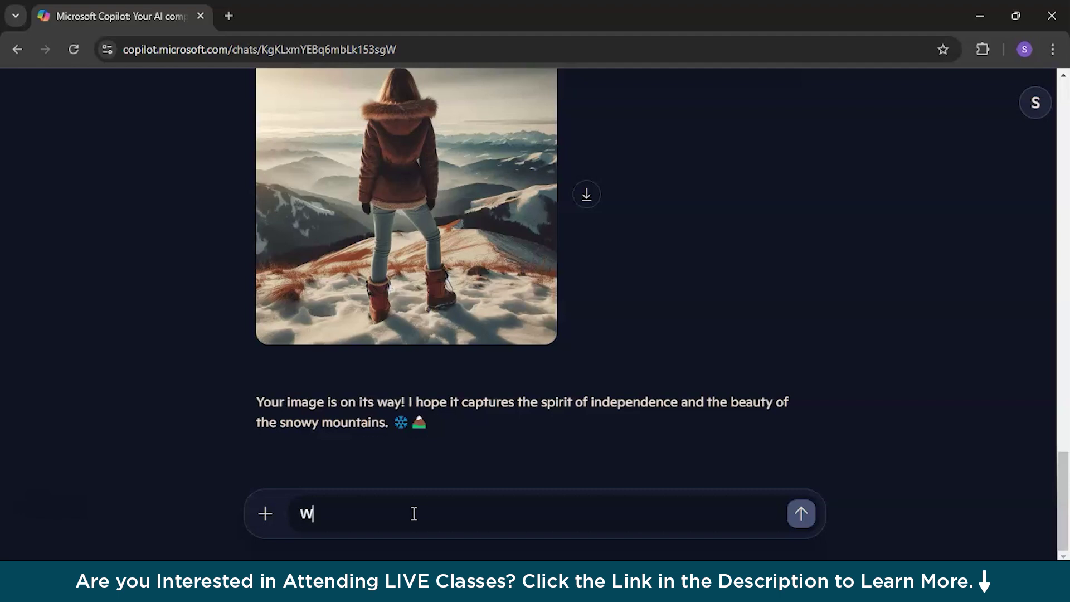
{"action": "type", "text": "rite a str"}
{"action": "key", "text": "BackSpace"}
{"action": "type", "text": "ory that revolves around the girl in the snowy mountain"}
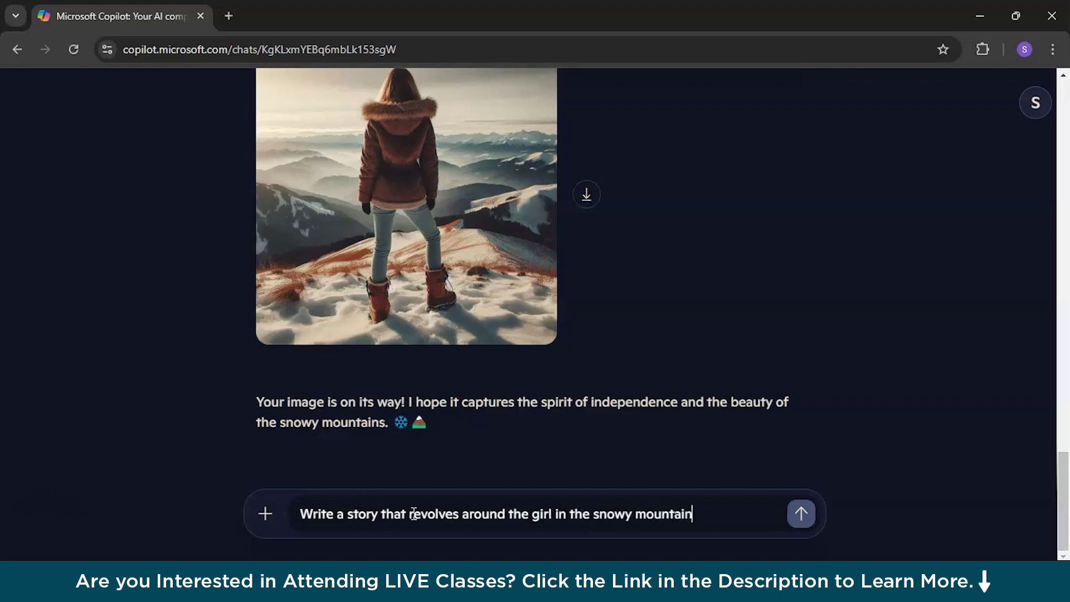
{"action": "key", "text": "Return"}
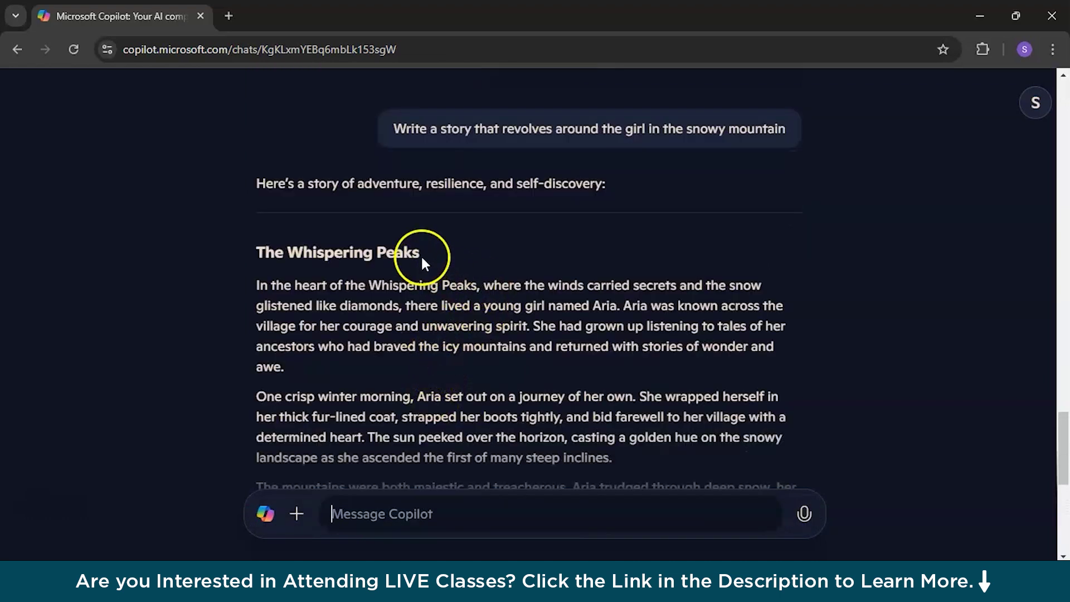
{"action": "scroll", "coordinate": [539, 374], "scroll_direction": "down", "scroll_amount": 1}
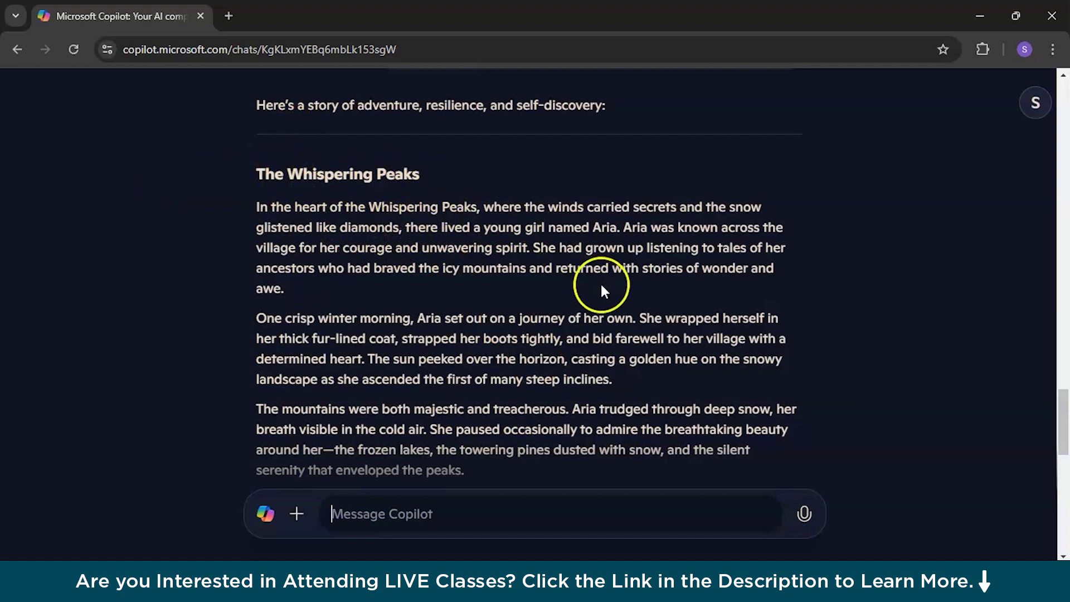
{"action": "scroll", "coordinate": [616, 205], "scroll_direction": "down", "scroll_amount": 15}
{"action": "scroll", "coordinate": [628, 287], "scroll_direction": "down", "scroll_amount": 1}
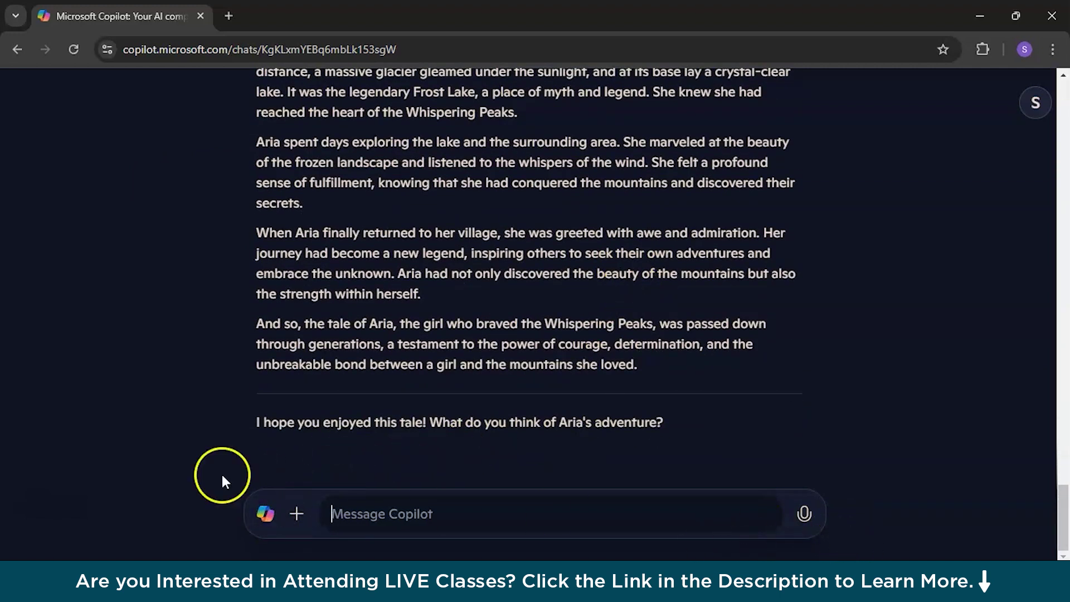
Attach the Github Copilot image from the Downloads folder to the chat.
{"action": "left_click", "coordinate": [296, 514]}
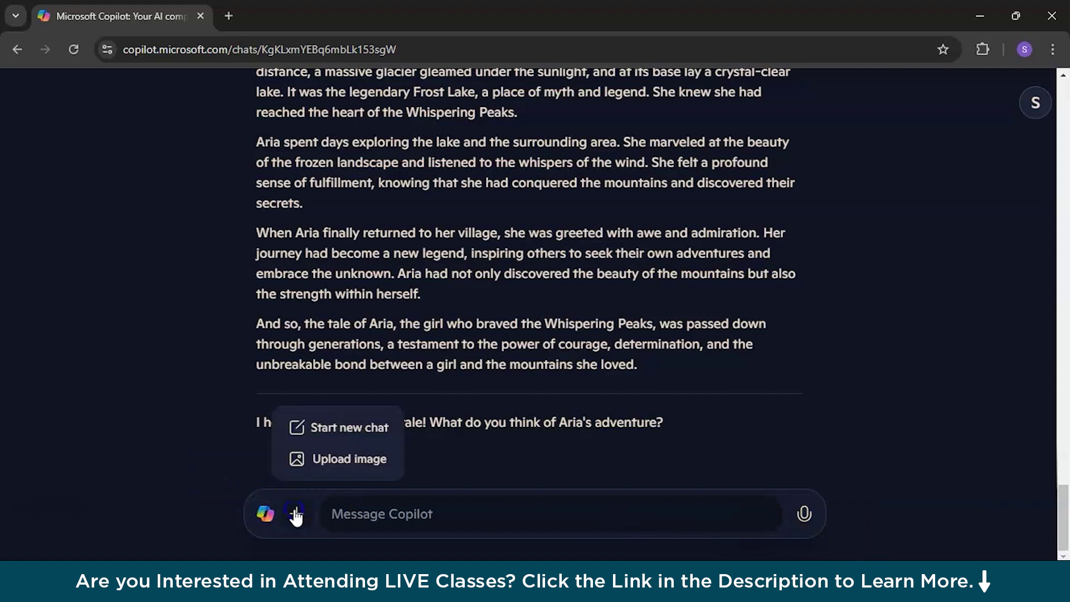
{"action": "left_click", "coordinate": [344, 462]}
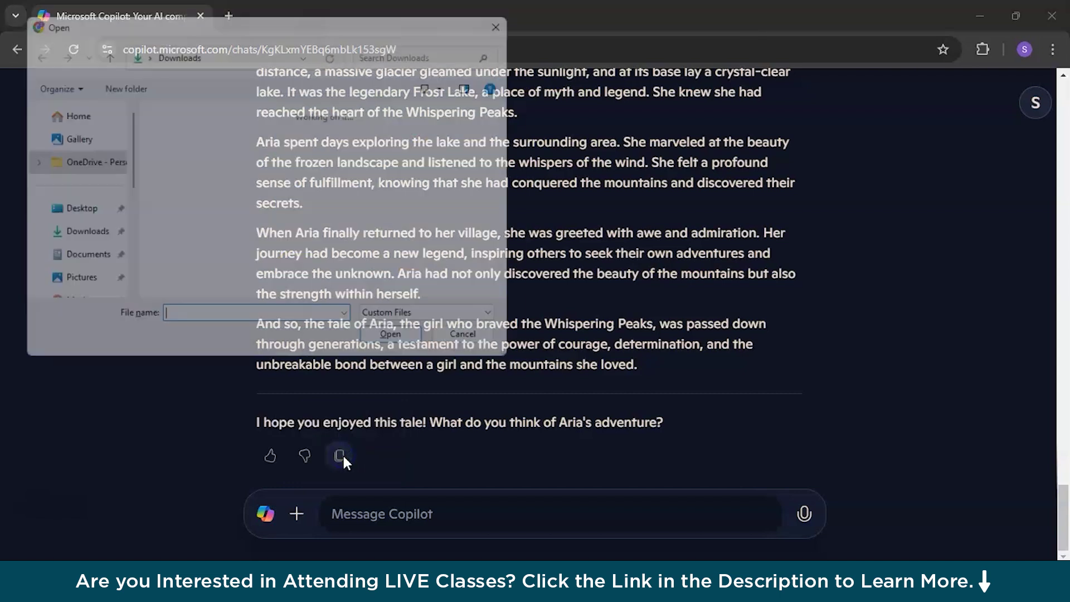
{"action": "left_click", "coordinate": [57, 162]}
{"action": "left_click", "coordinate": [78, 234]}
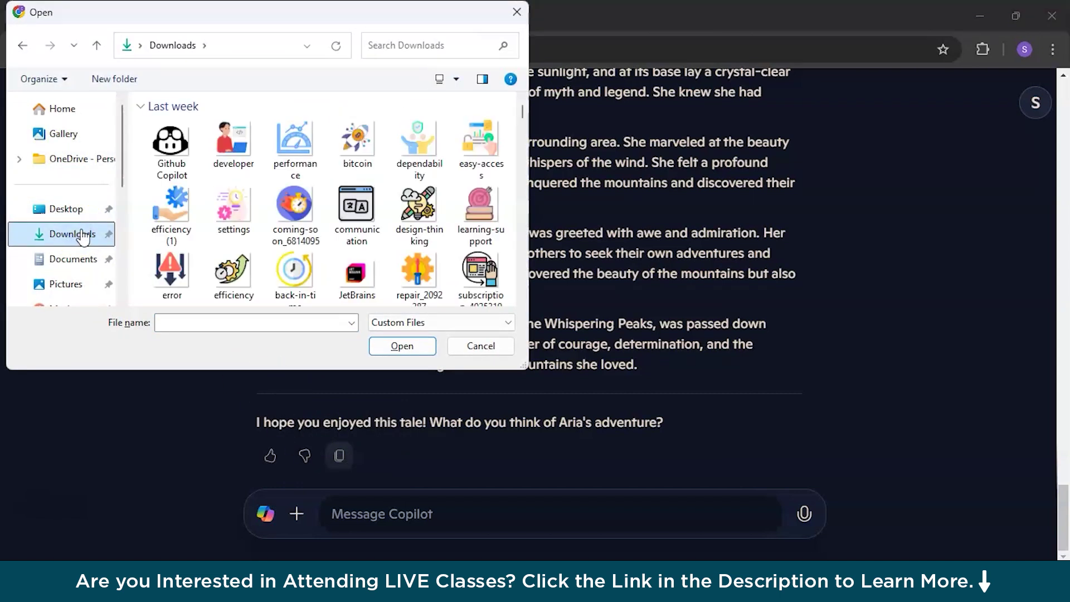
{"action": "double_click", "coordinate": [169, 144]}
Ask what the uploaded picture shows and whether it is a logo.
{"action": "type", "text": "Wha"}
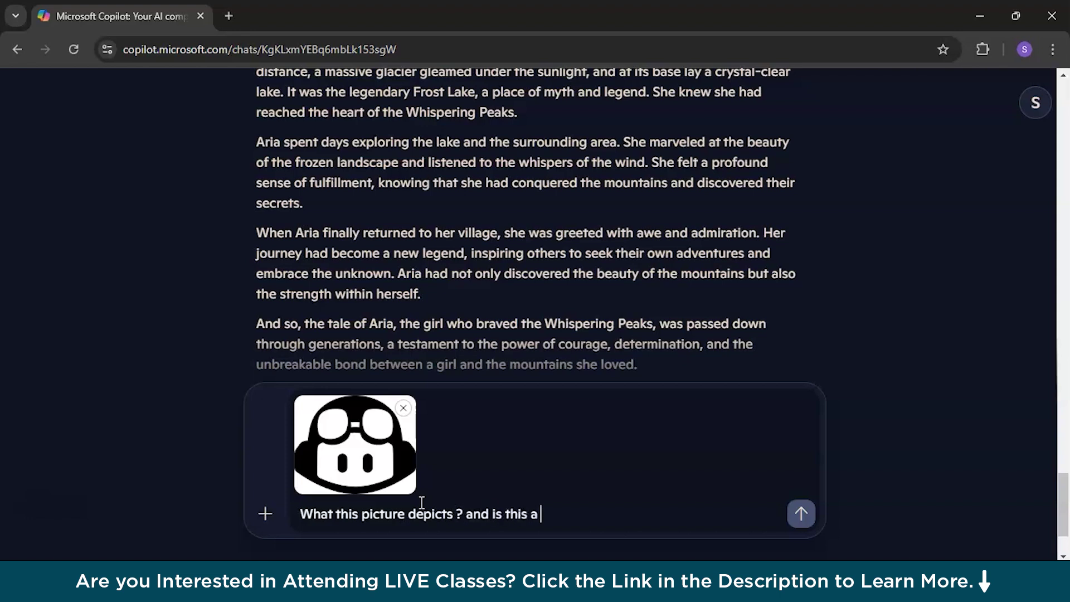
{"action": "type", "text": "?"}
{"action": "key", "text": "Return"}
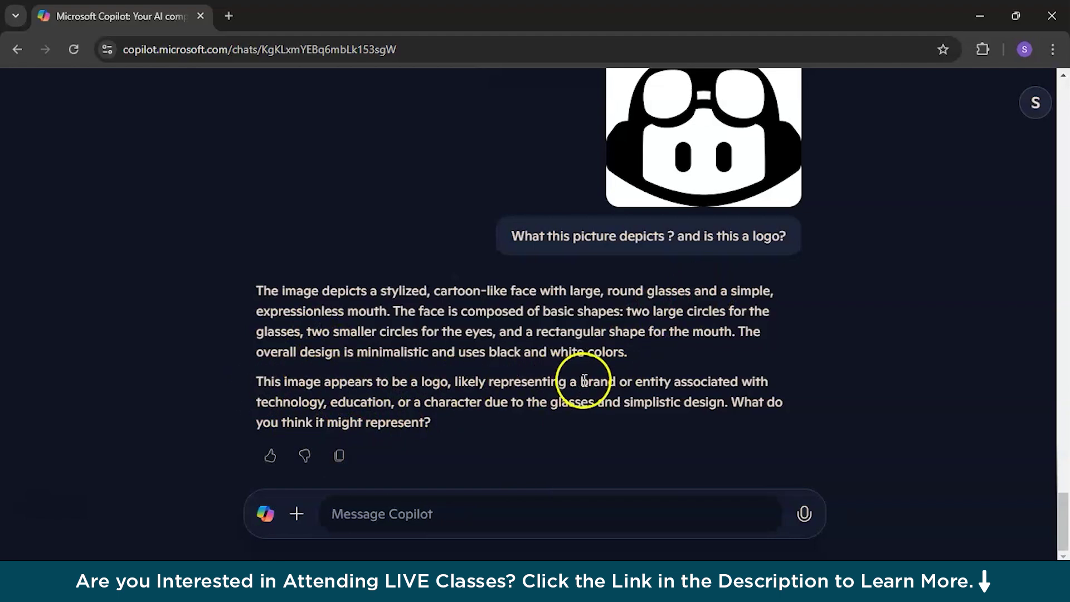
Ask Copilot the follow-up 'What logo is this?' and review its reply.
{"action": "left_click", "coordinate": [493, 504]}
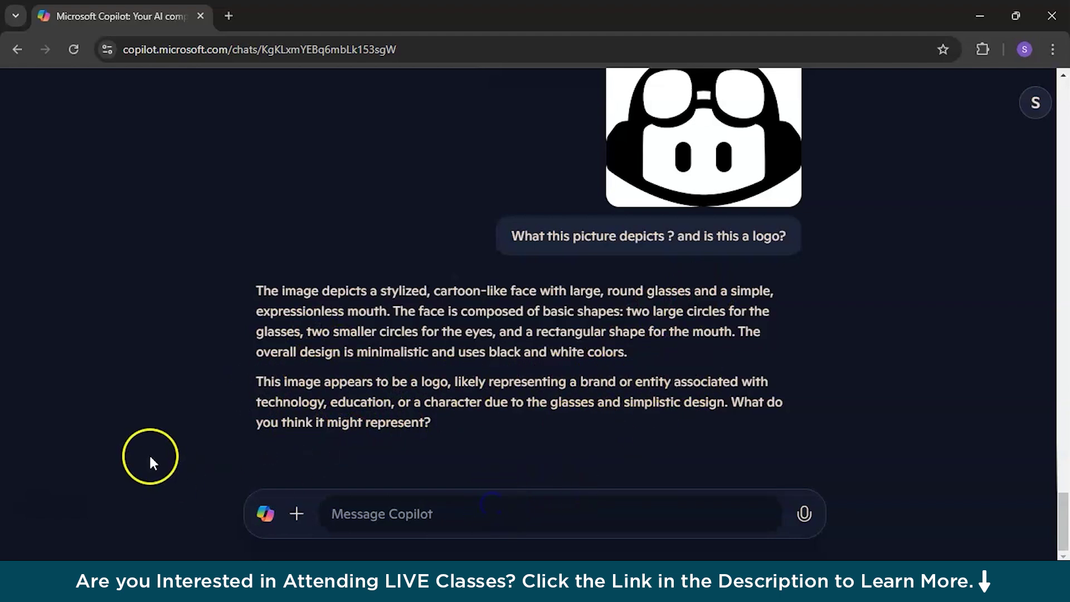
{"action": "type", "text": "What logo"}
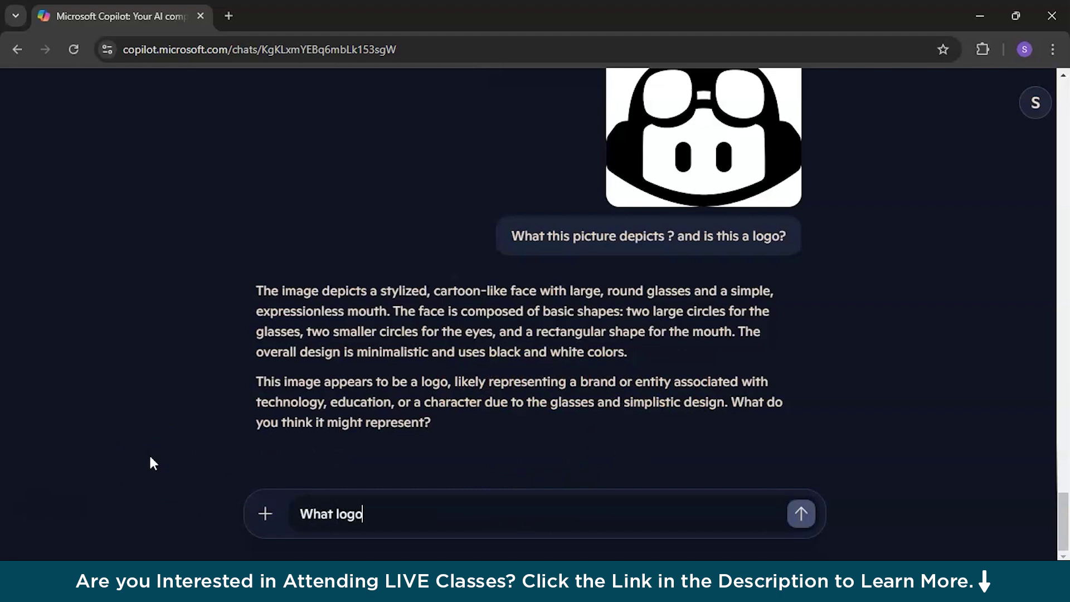
{"action": "type", "text": " is this?"}
{"action": "key", "text": "Return"}
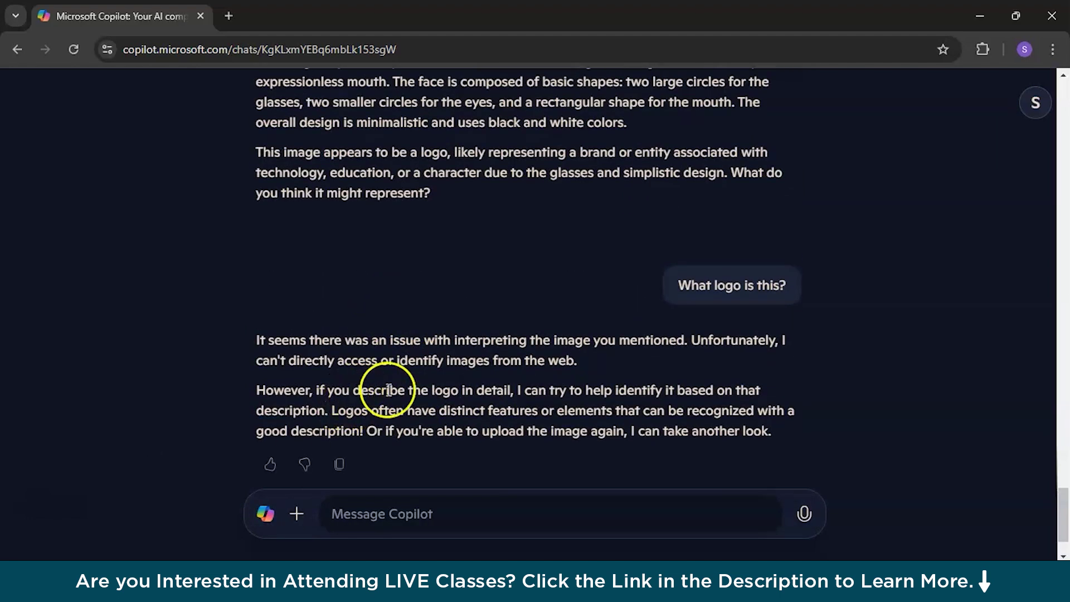
{"action": "scroll", "coordinate": [438, 379], "scroll_direction": "up", "scroll_amount": 5}
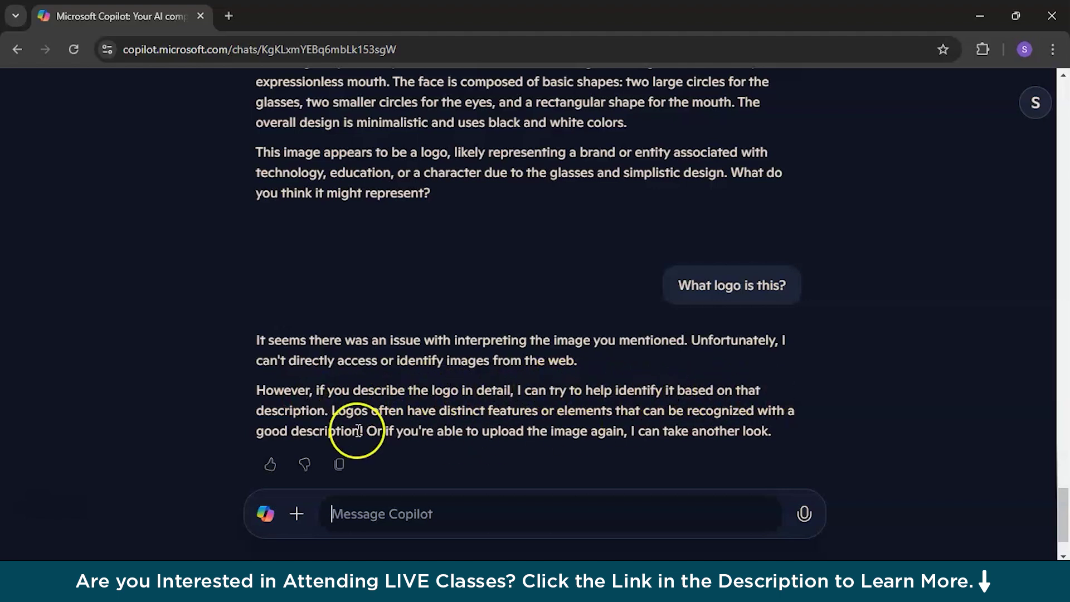
{"action": "scroll", "coordinate": [357, 440], "scroll_direction": "down", "scroll_amount": 2}
{"action": "scroll", "coordinate": [413, 453], "scroll_direction": "up", "scroll_amount": 3}
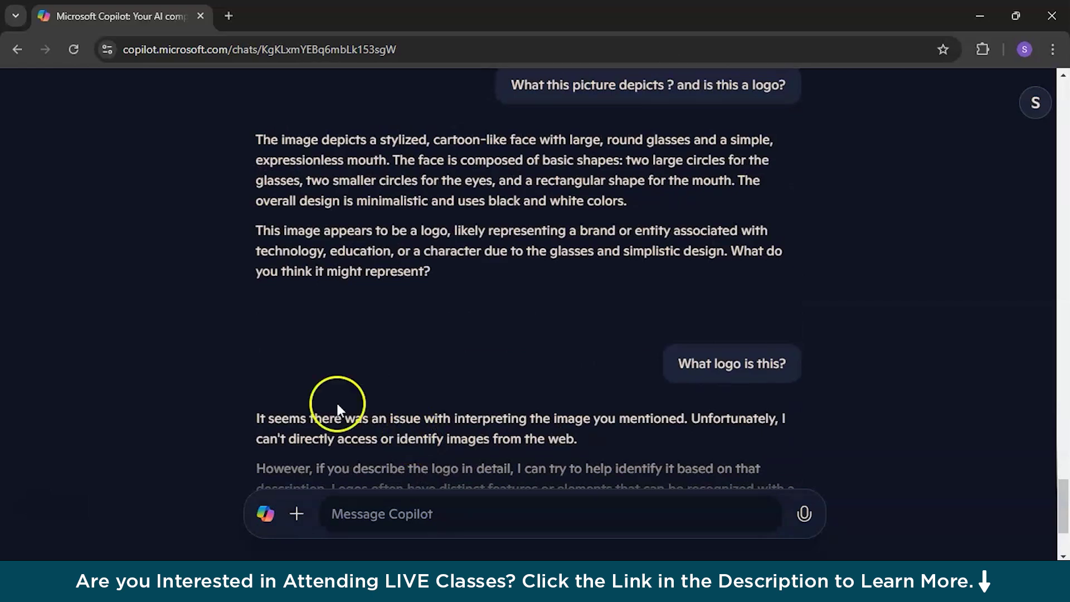
Open Talk to Copilot voice mode so Copilot shows 'I'm listening'.
{"action": "left_click", "coordinate": [804, 516]}
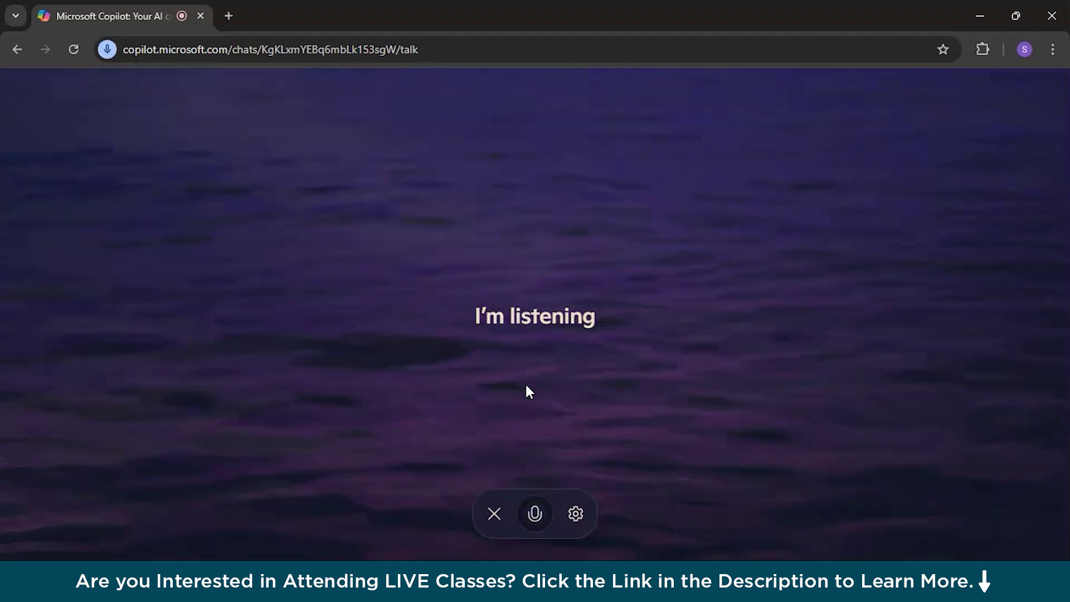
{"action": "left_click", "coordinate": [439, 378]}
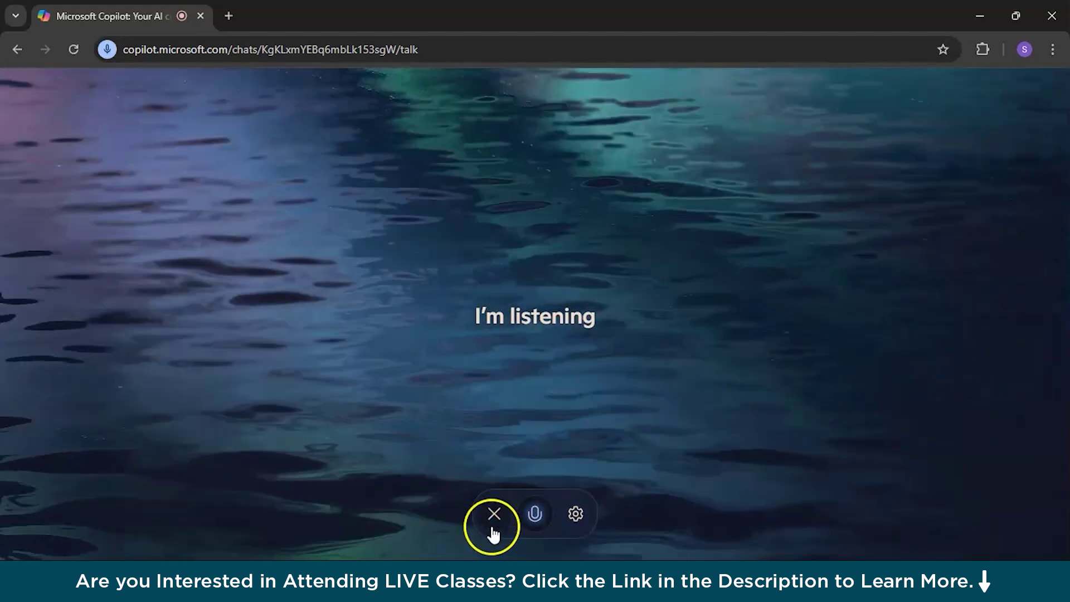
Close the voice chat and rate it Good in the feedback prompt.
{"action": "left_click", "coordinate": [494, 513]}
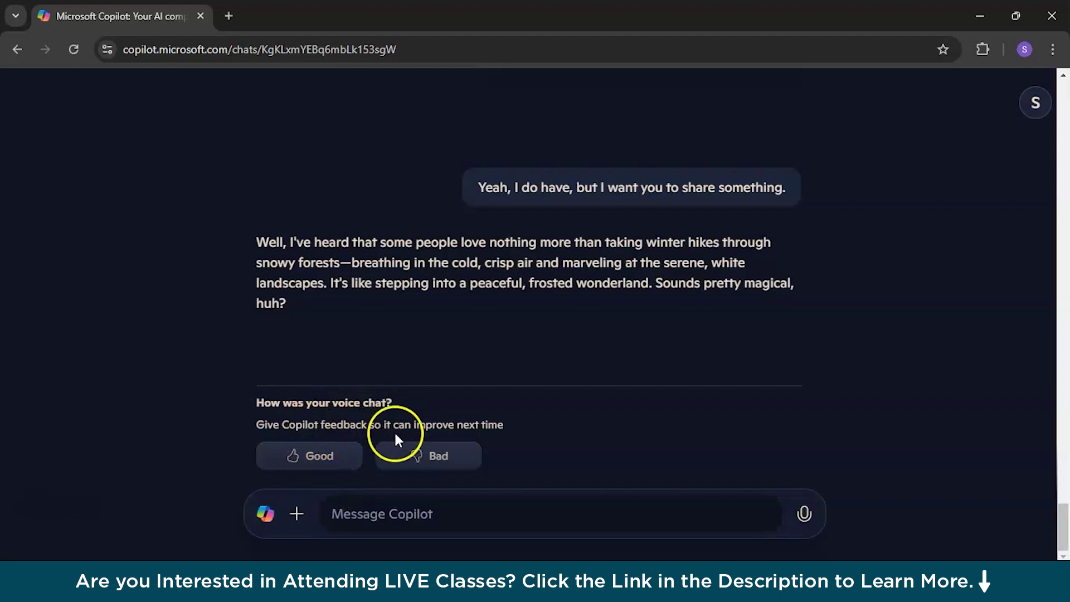
{"action": "left_click", "coordinate": [342, 456]}
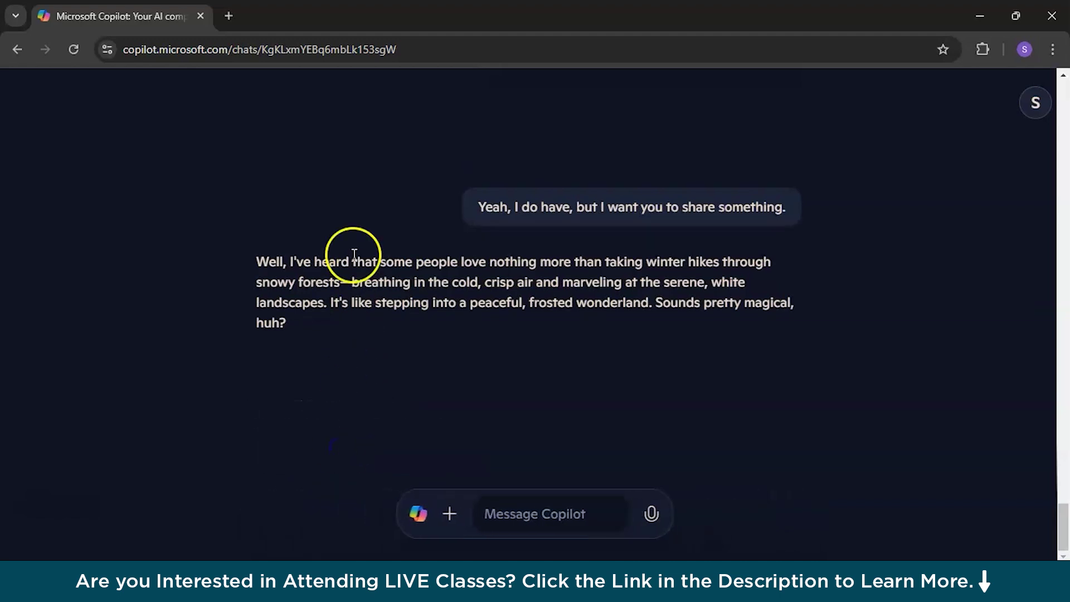